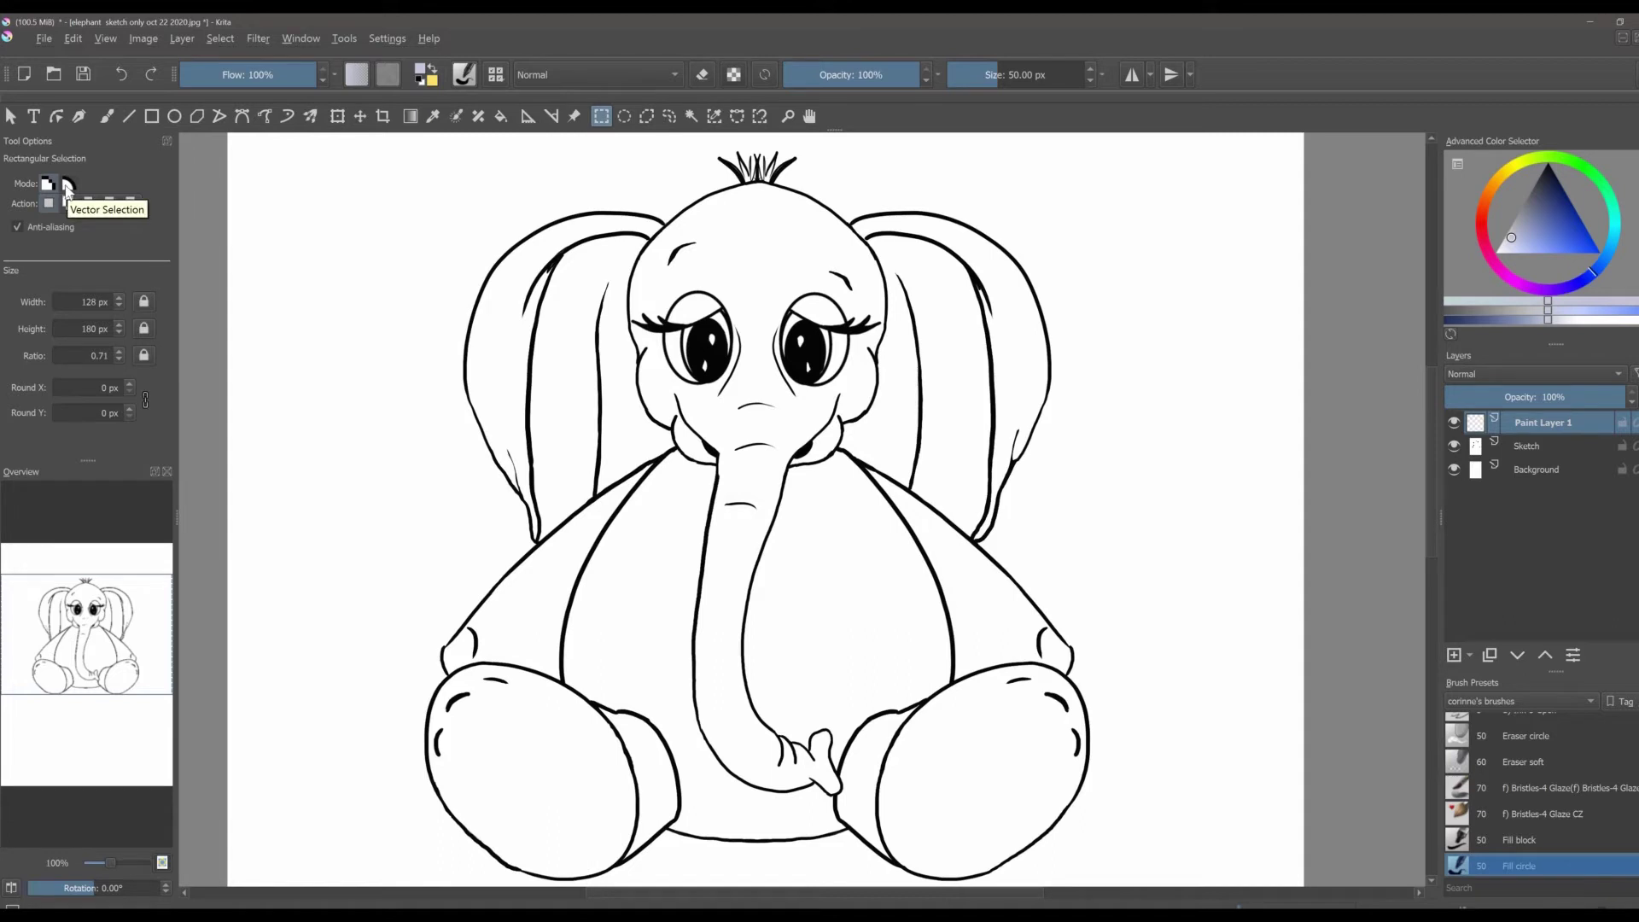
- Try vector selection mode, return to pixel selections, and hide the Sketch layer
left_click(67, 187)
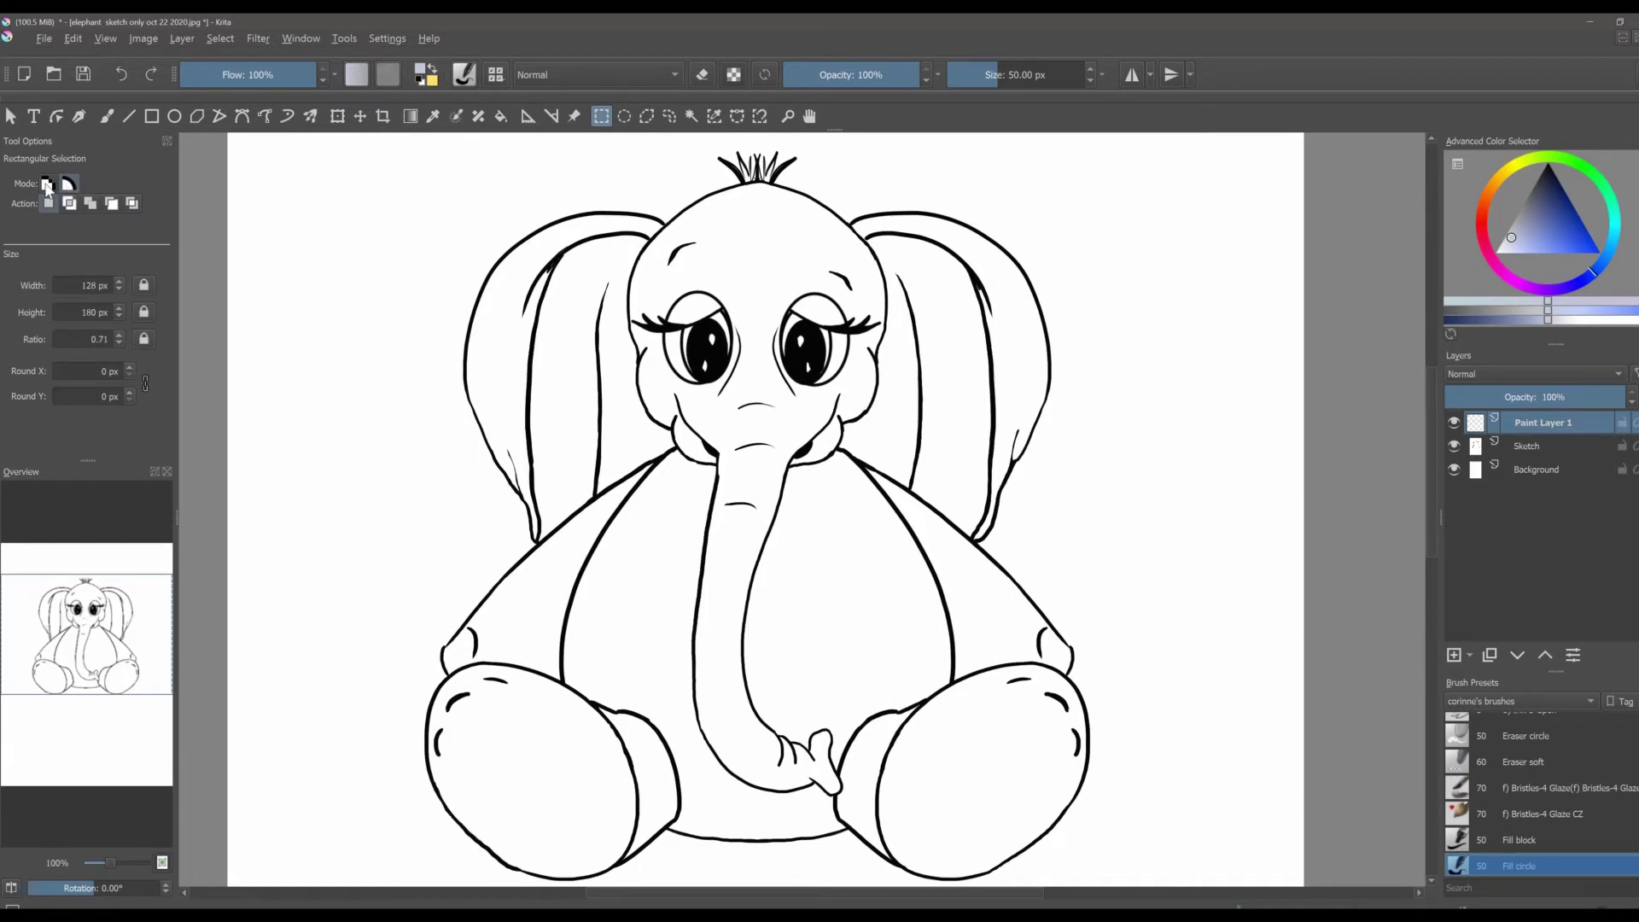
left_click(48, 186)
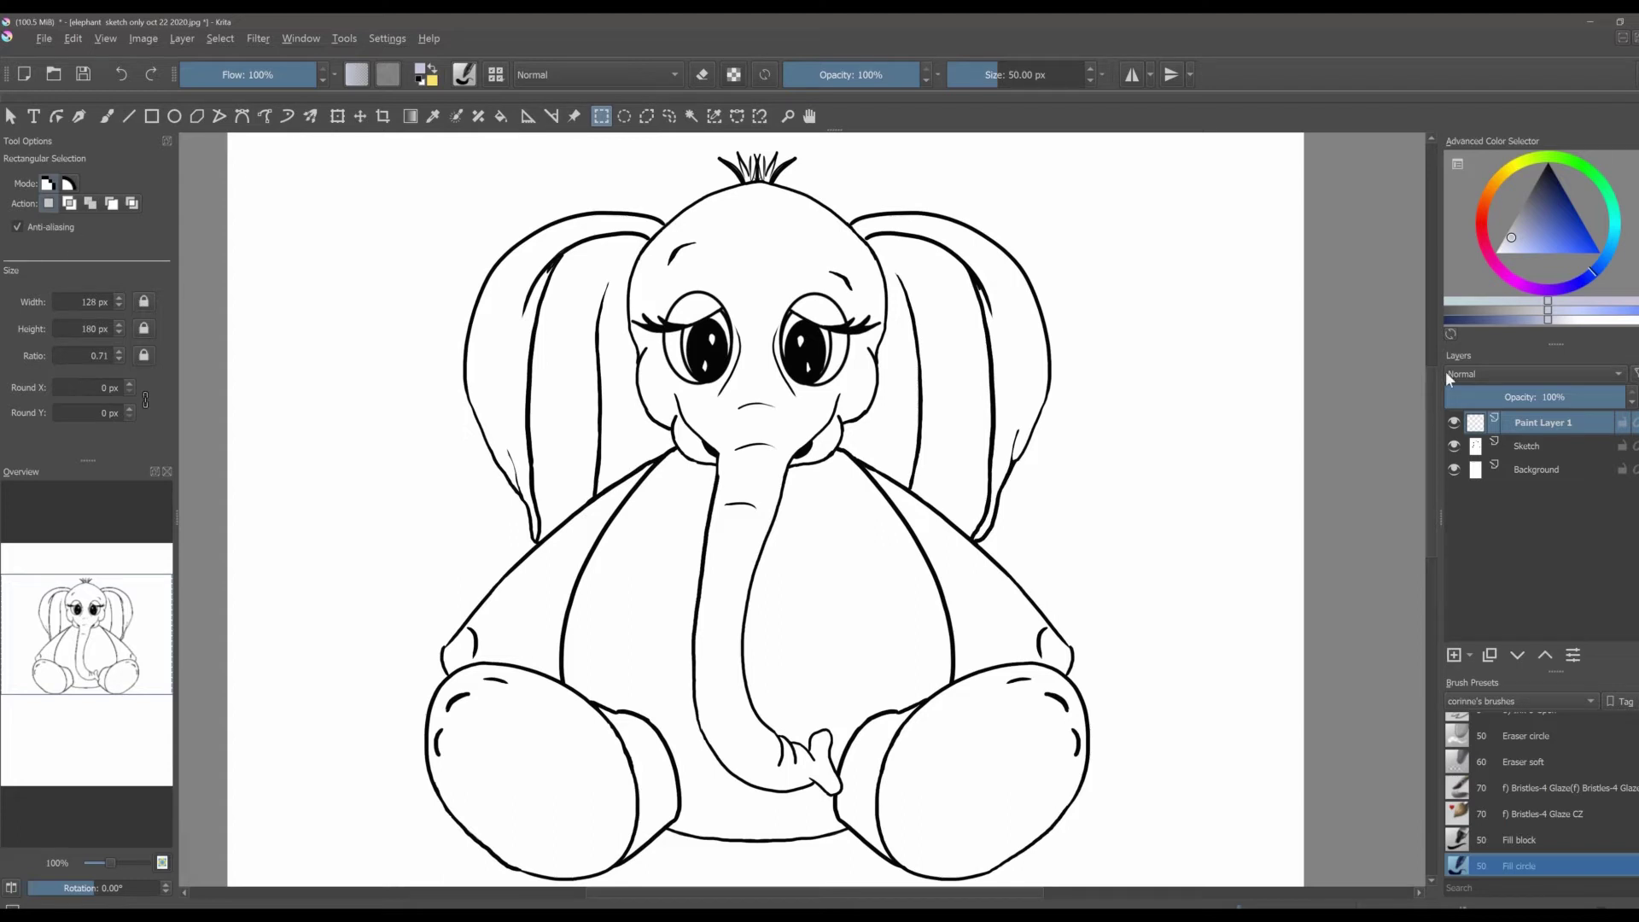
left_click(1454, 445)
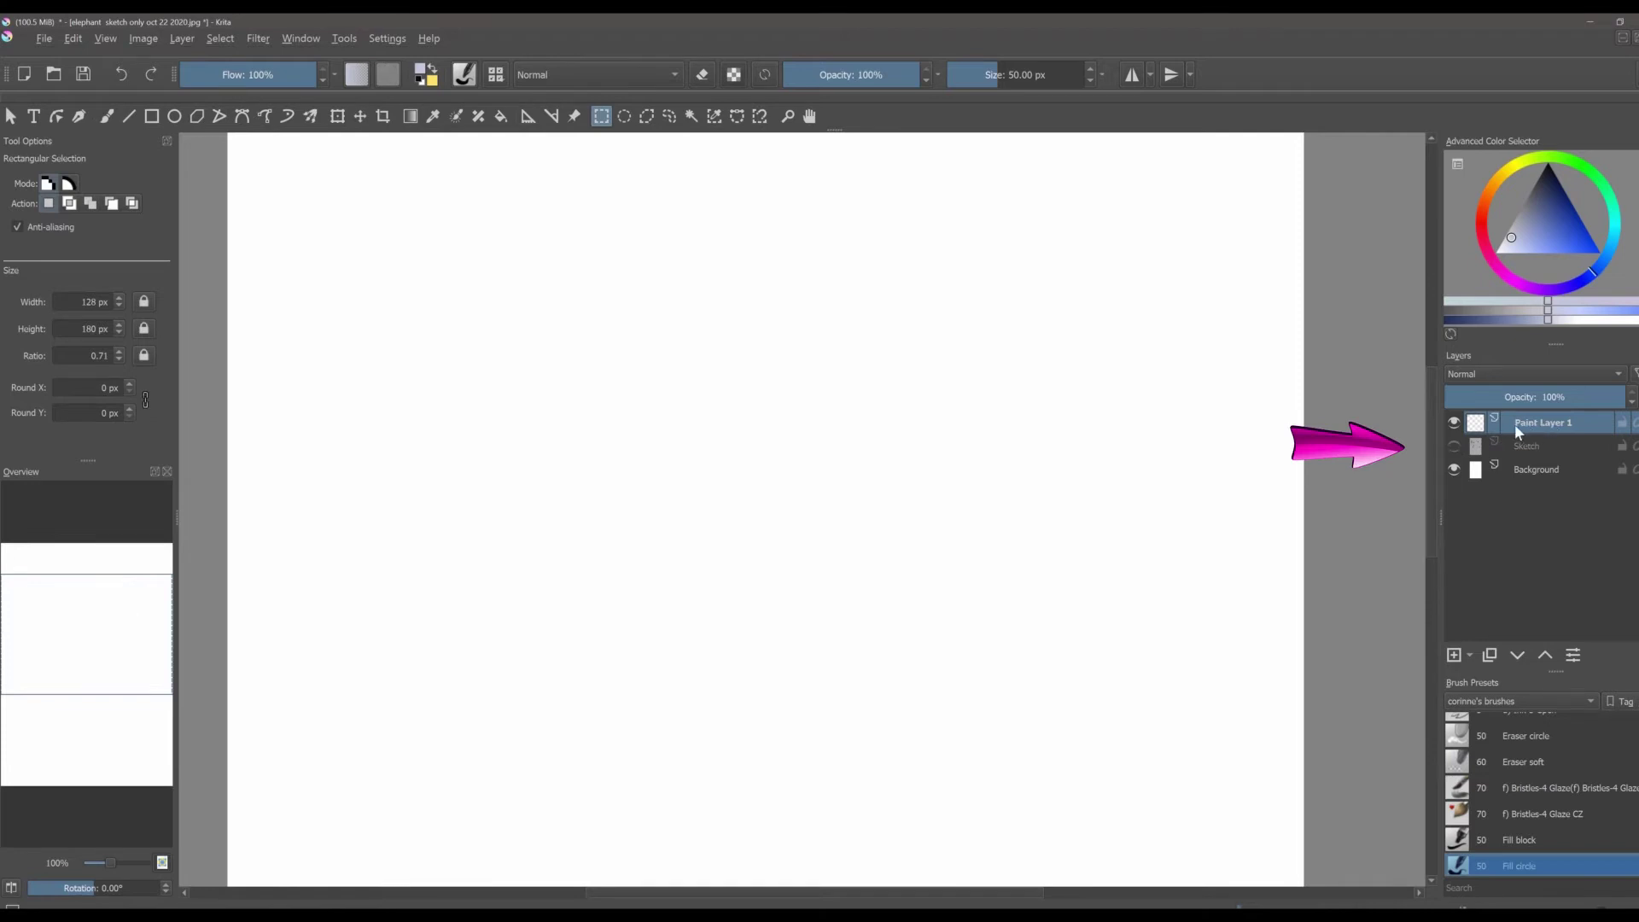
- Draw a large elliptical selection near the top-left, fill it pale blue-grey, and deselect
left_click(624, 116)
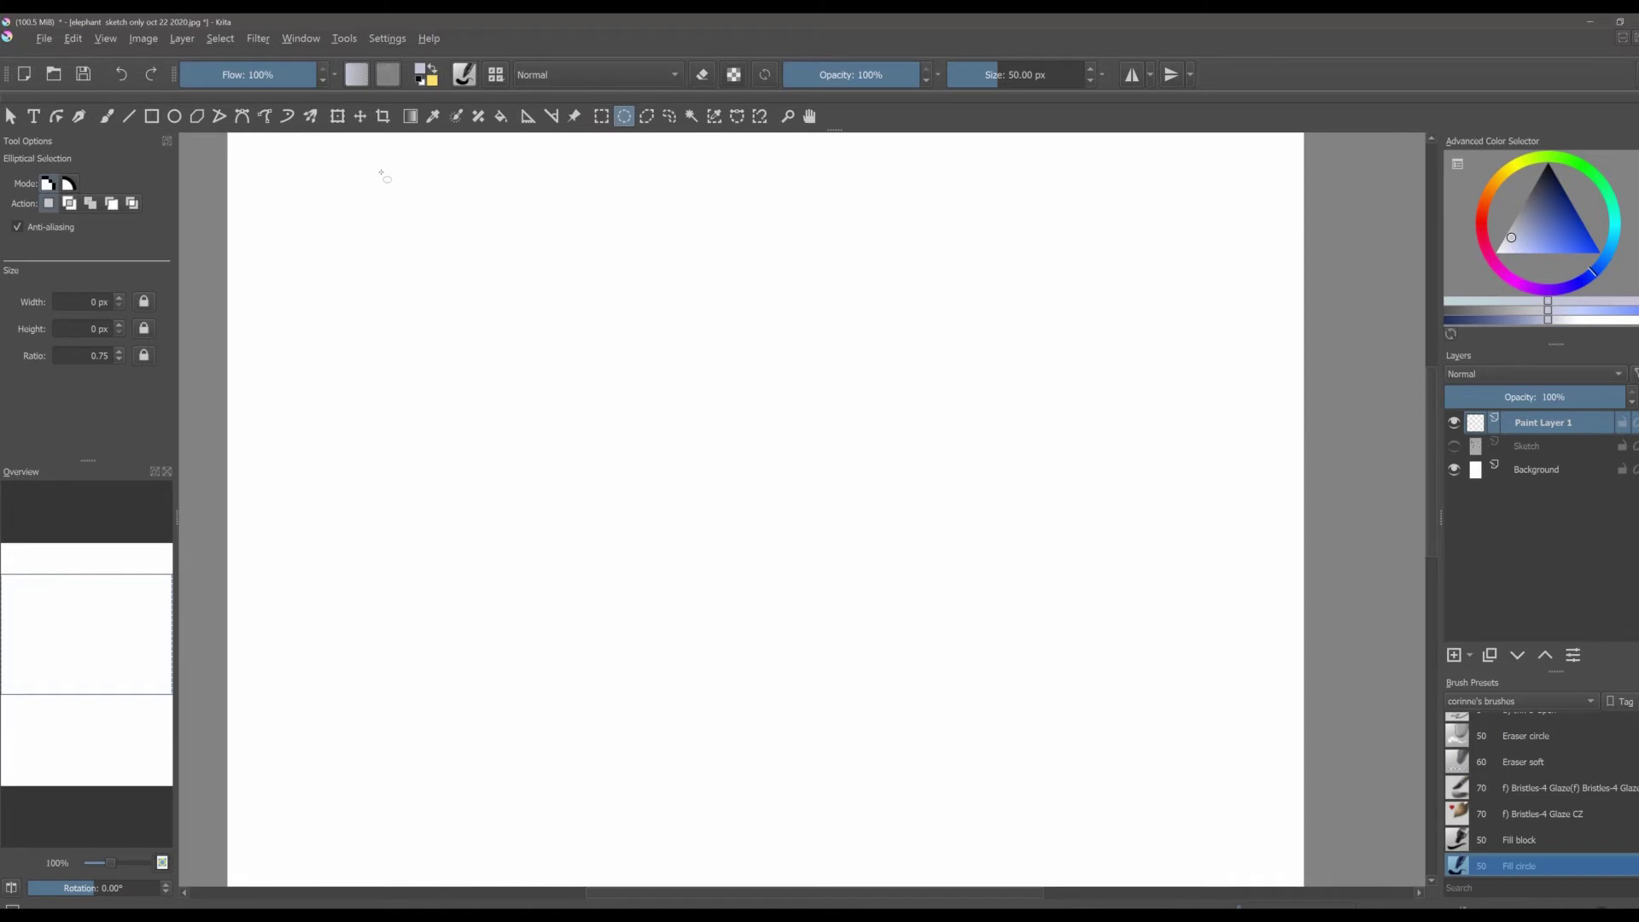
left_click_drag(392, 196, 380, 172)
left_click_drag(438, 254, 620, 415)
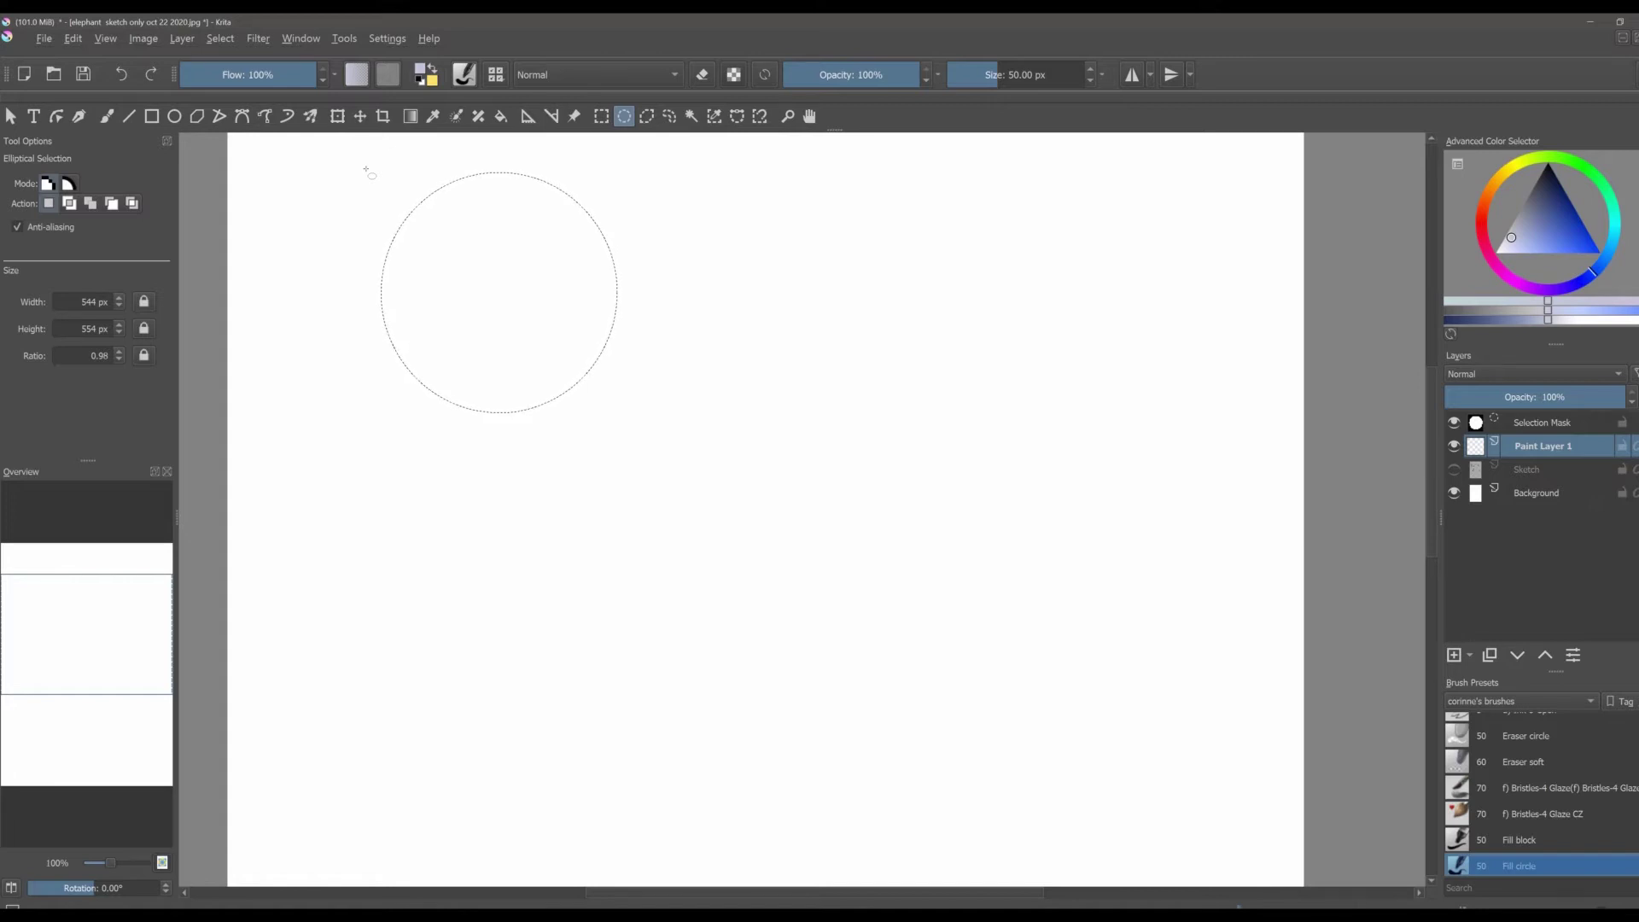
key("shift+BackSpace")
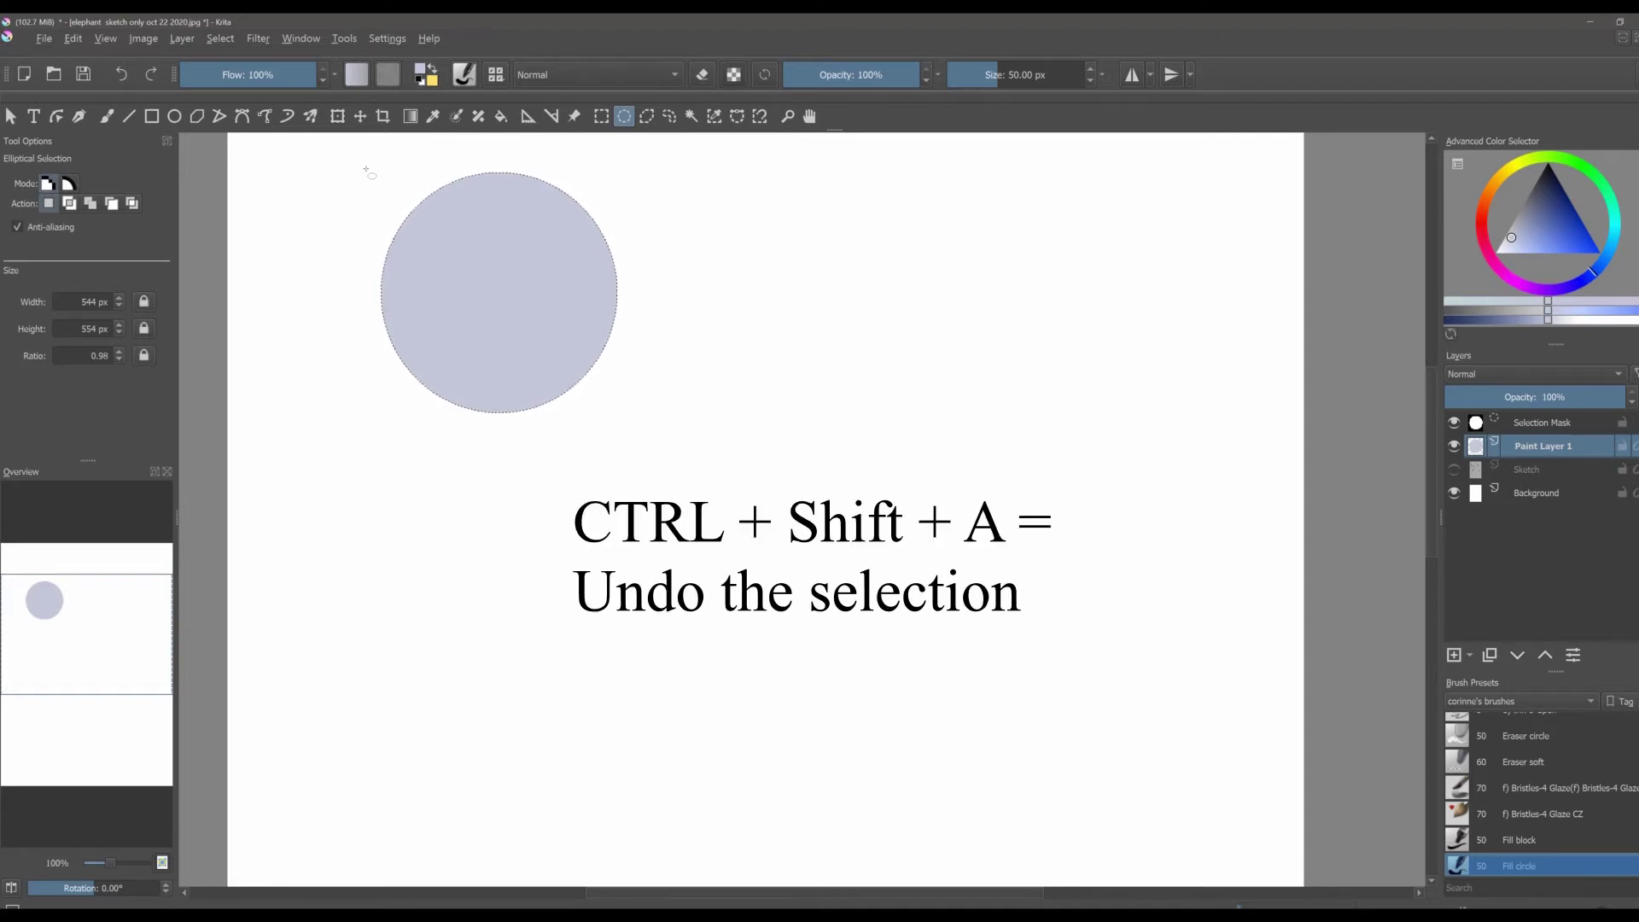
key("ctrl+shift+a")
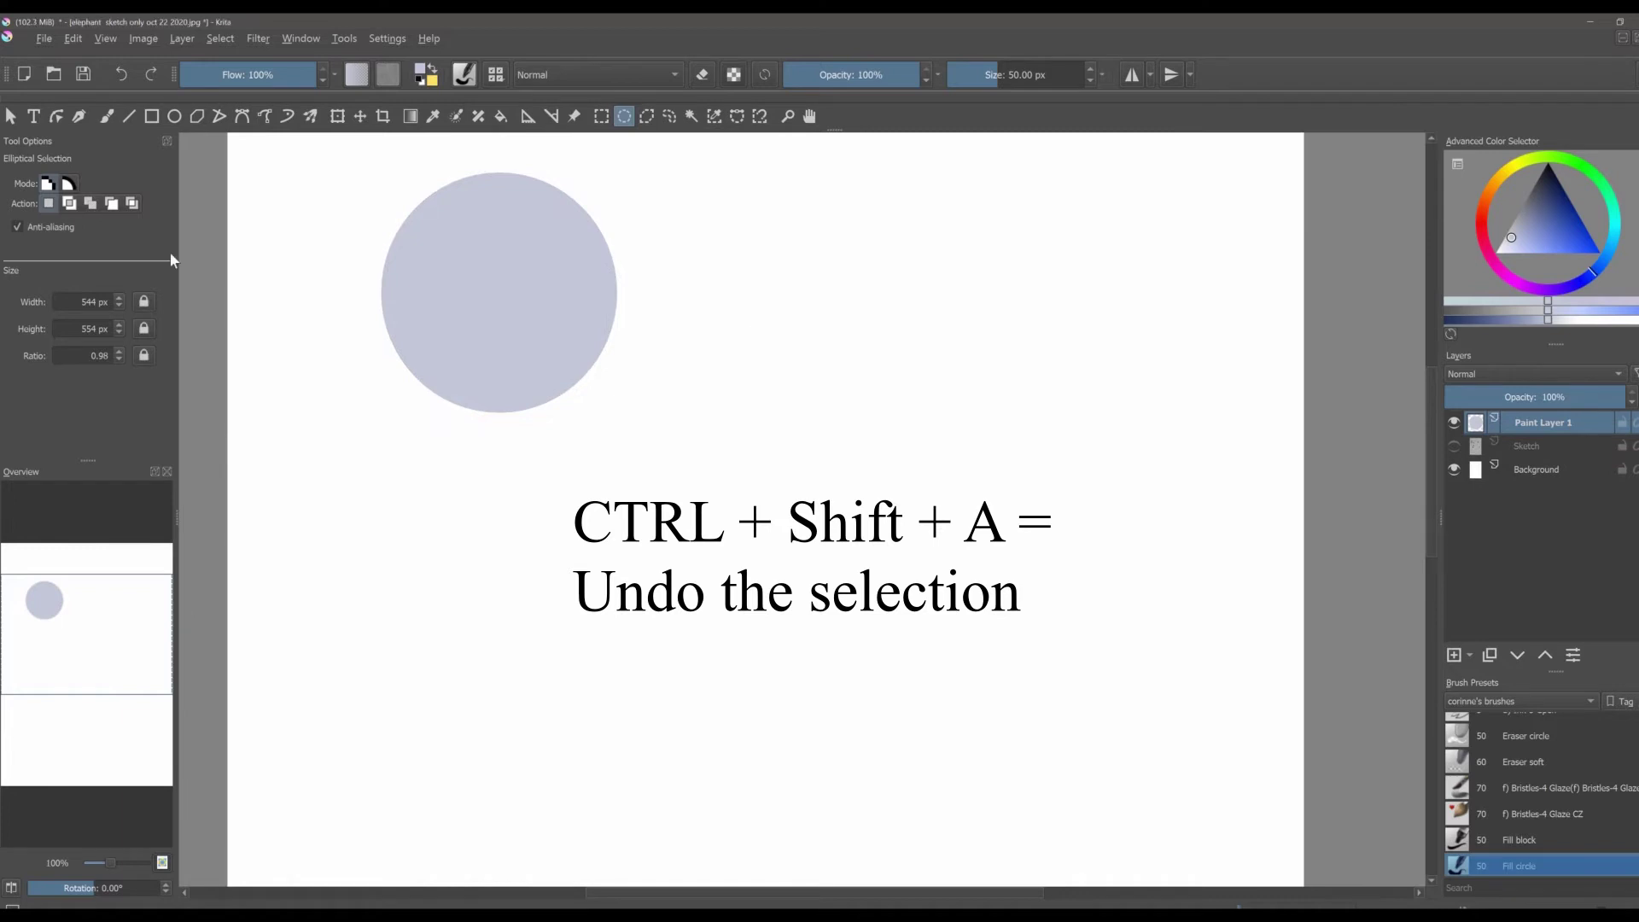
- With anti-aliasing off, draw a tall oval right of the circle, fill it yellow, and deselect
left_click(17, 226)
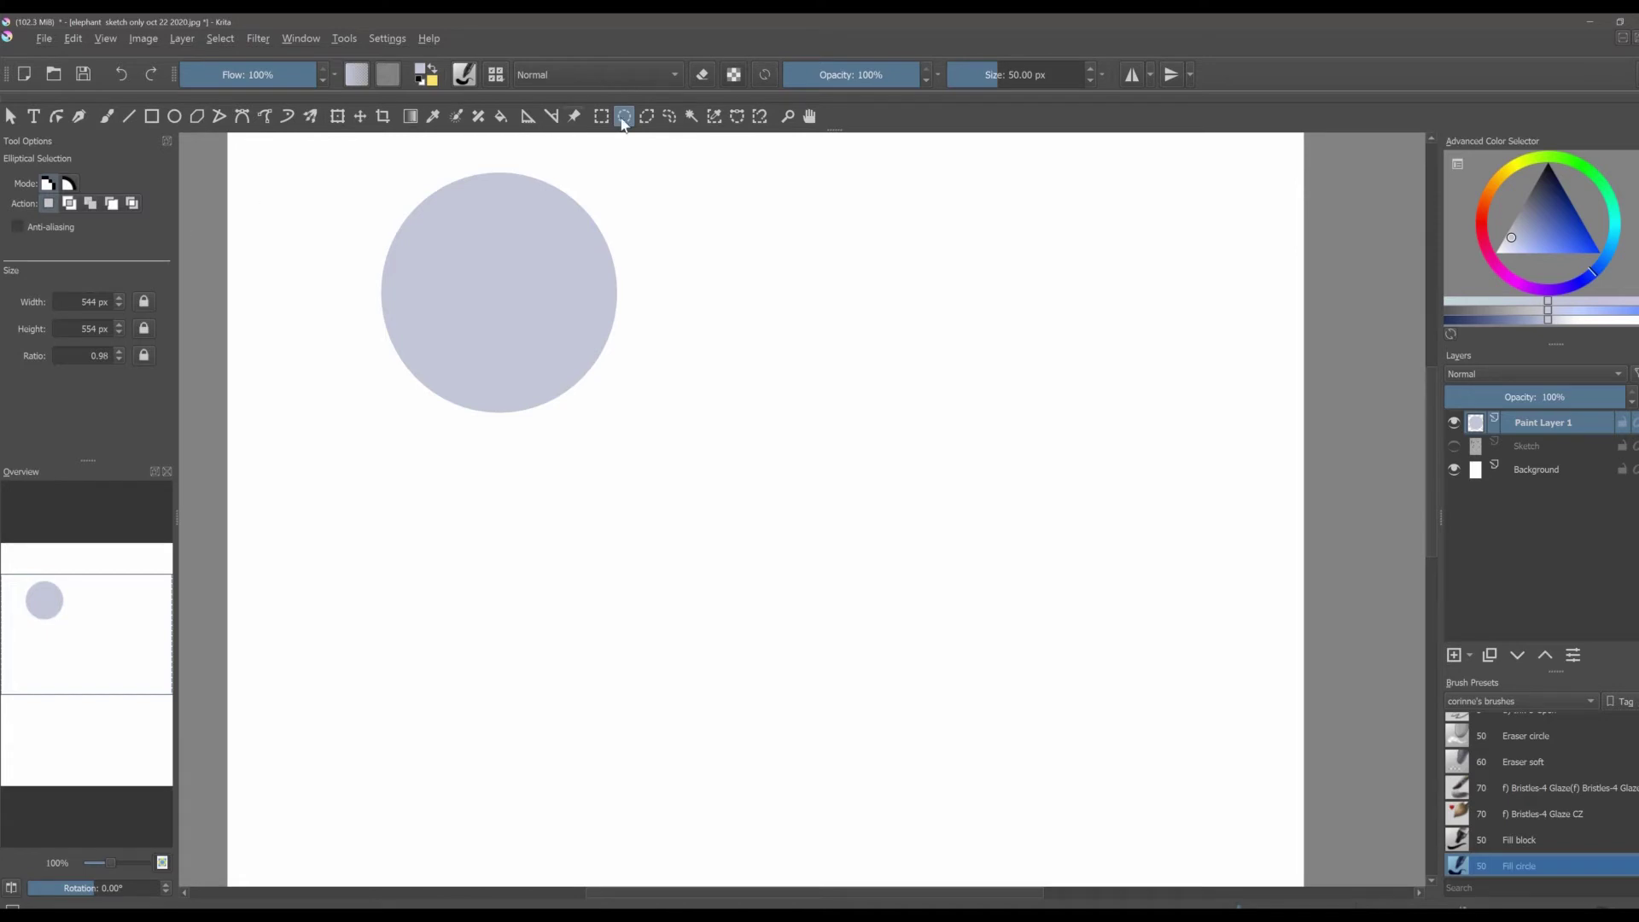
left_click_drag(656, 181, 657, 184)
left_click_drag(736, 263, 900, 455)
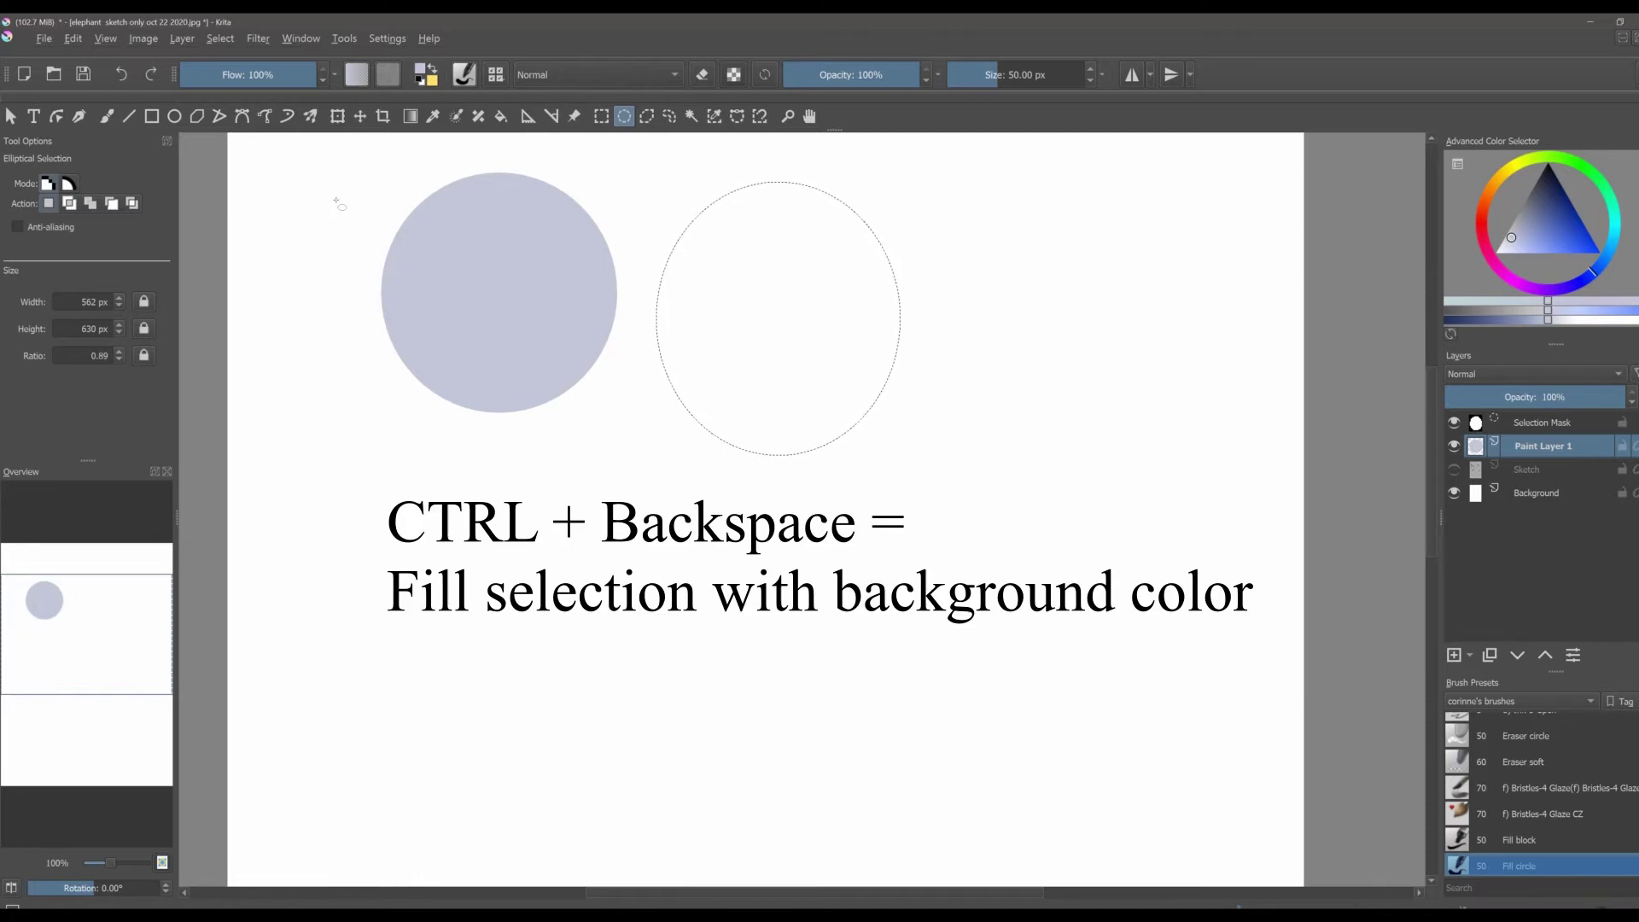
key("ctrl+BackSpace")
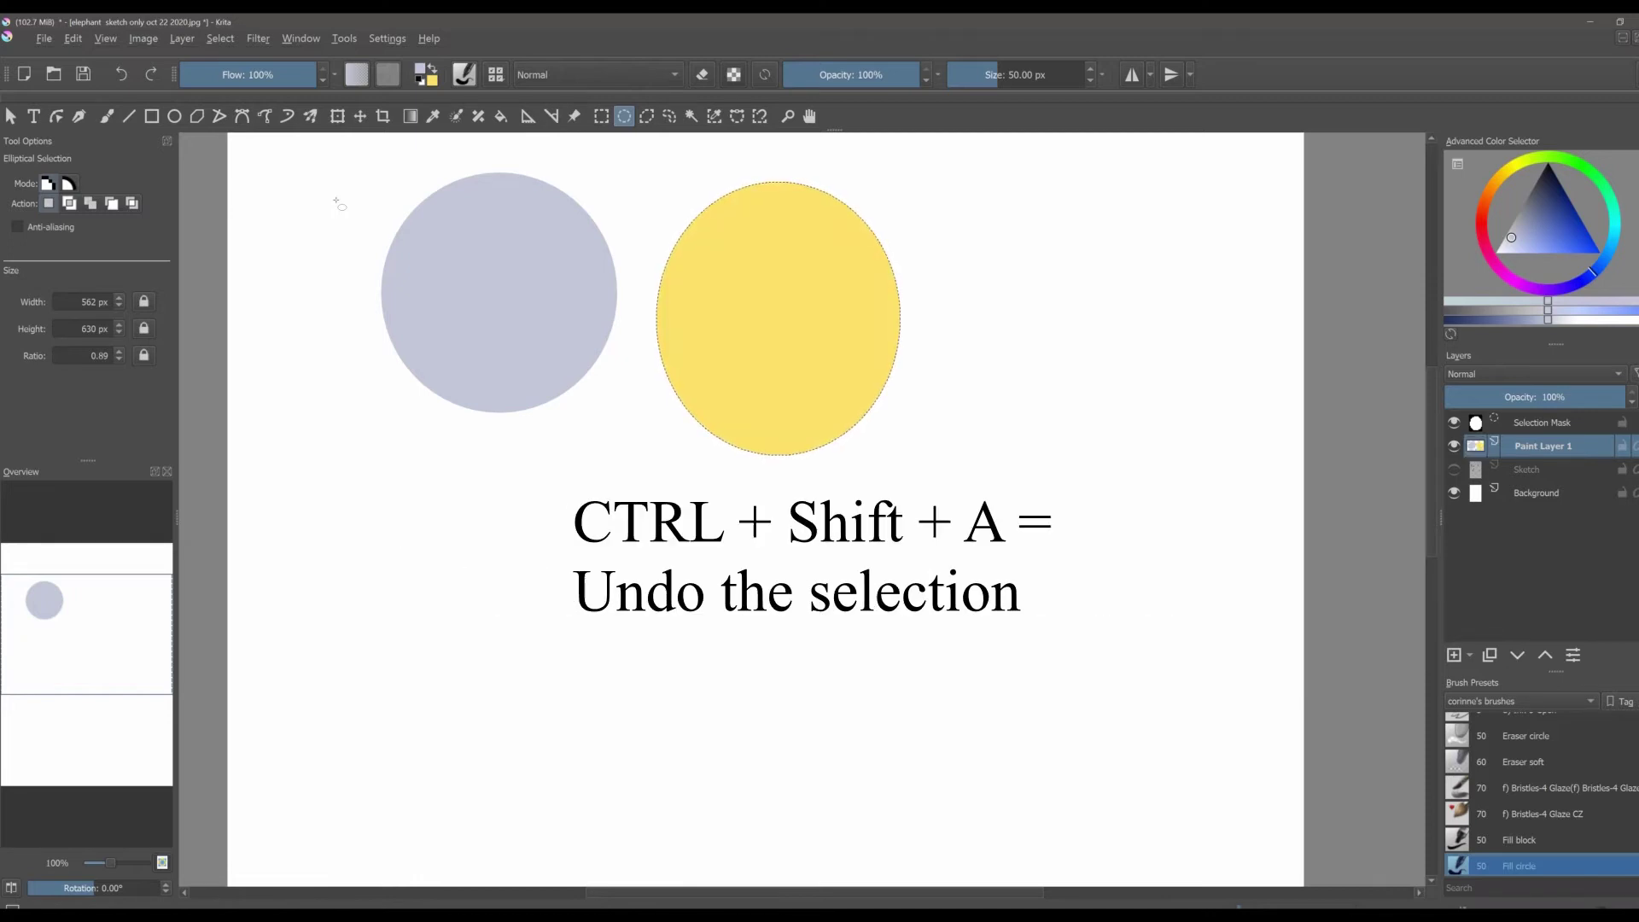
key("ctrl+shift+a")
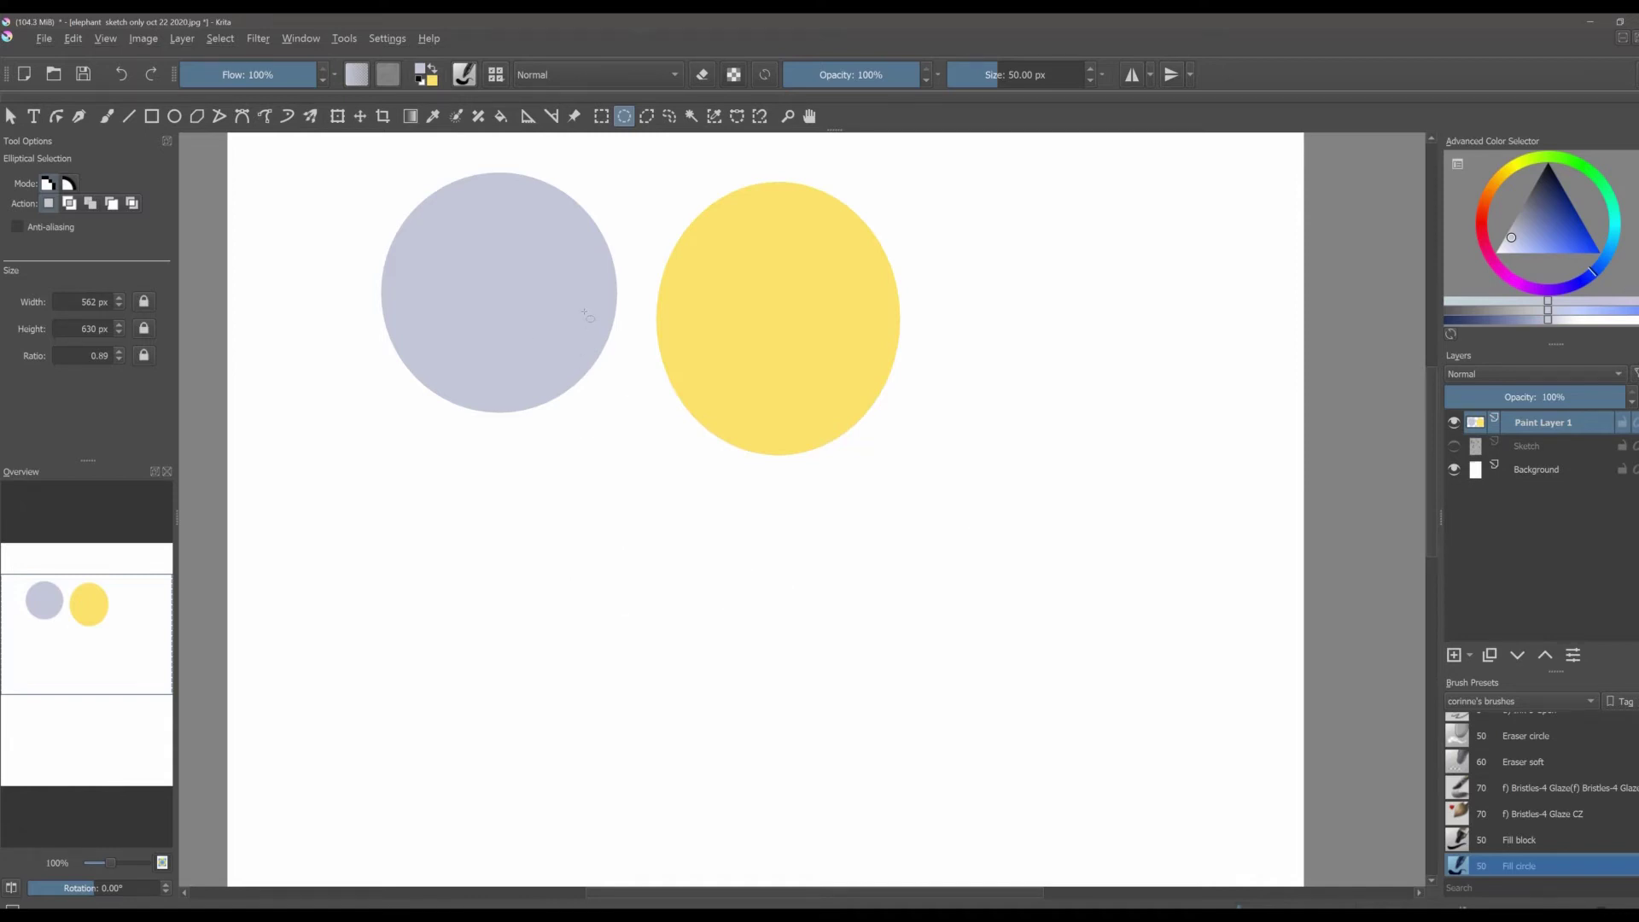
- Compare the jagged oval edge up close, re-enable anti-aliasing, and show the Sketch layer again
scroll(588, 316, "up", 10)
left_click_drag(970, 367, 769, 355)
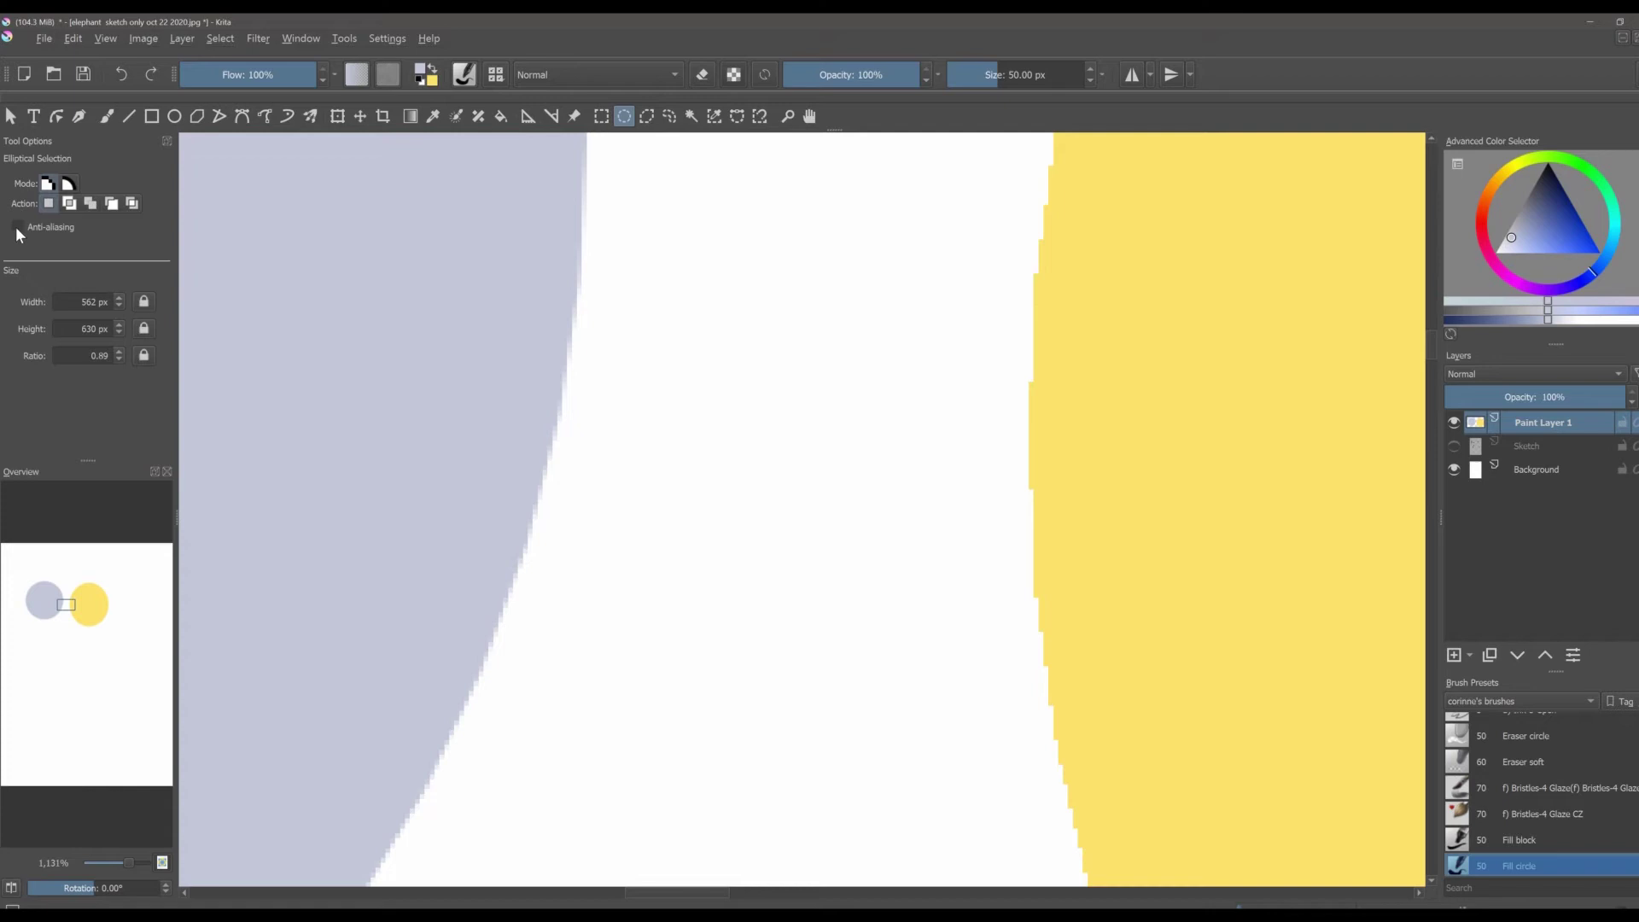
left_click(68, 229)
scroll(707, 256, "down", 12)
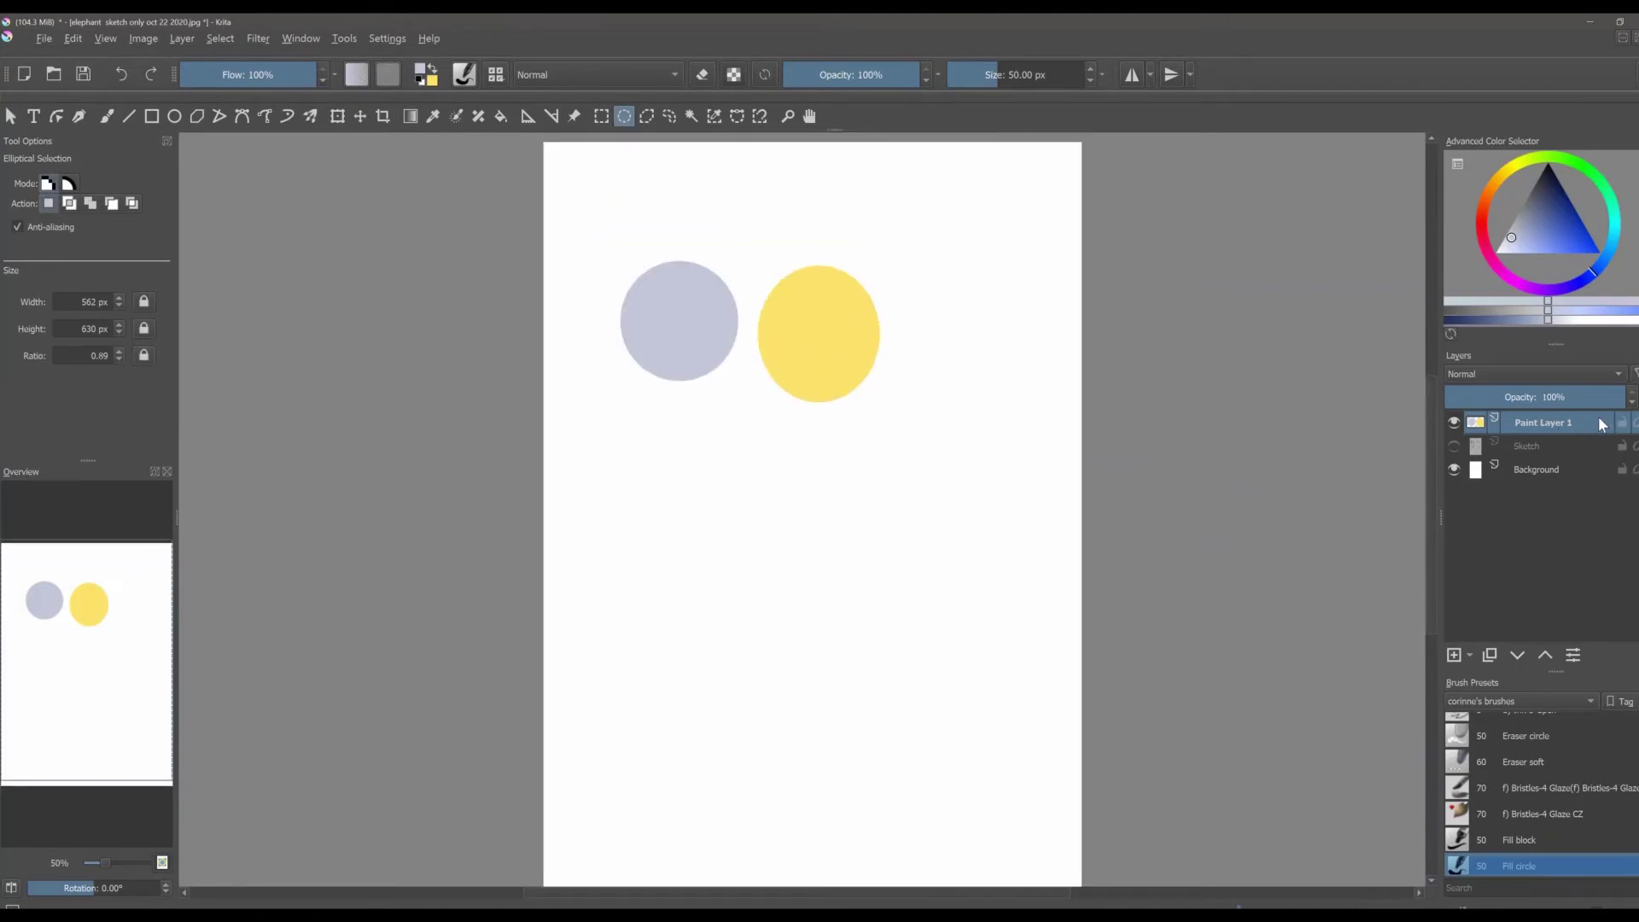
left_click(1454, 446)
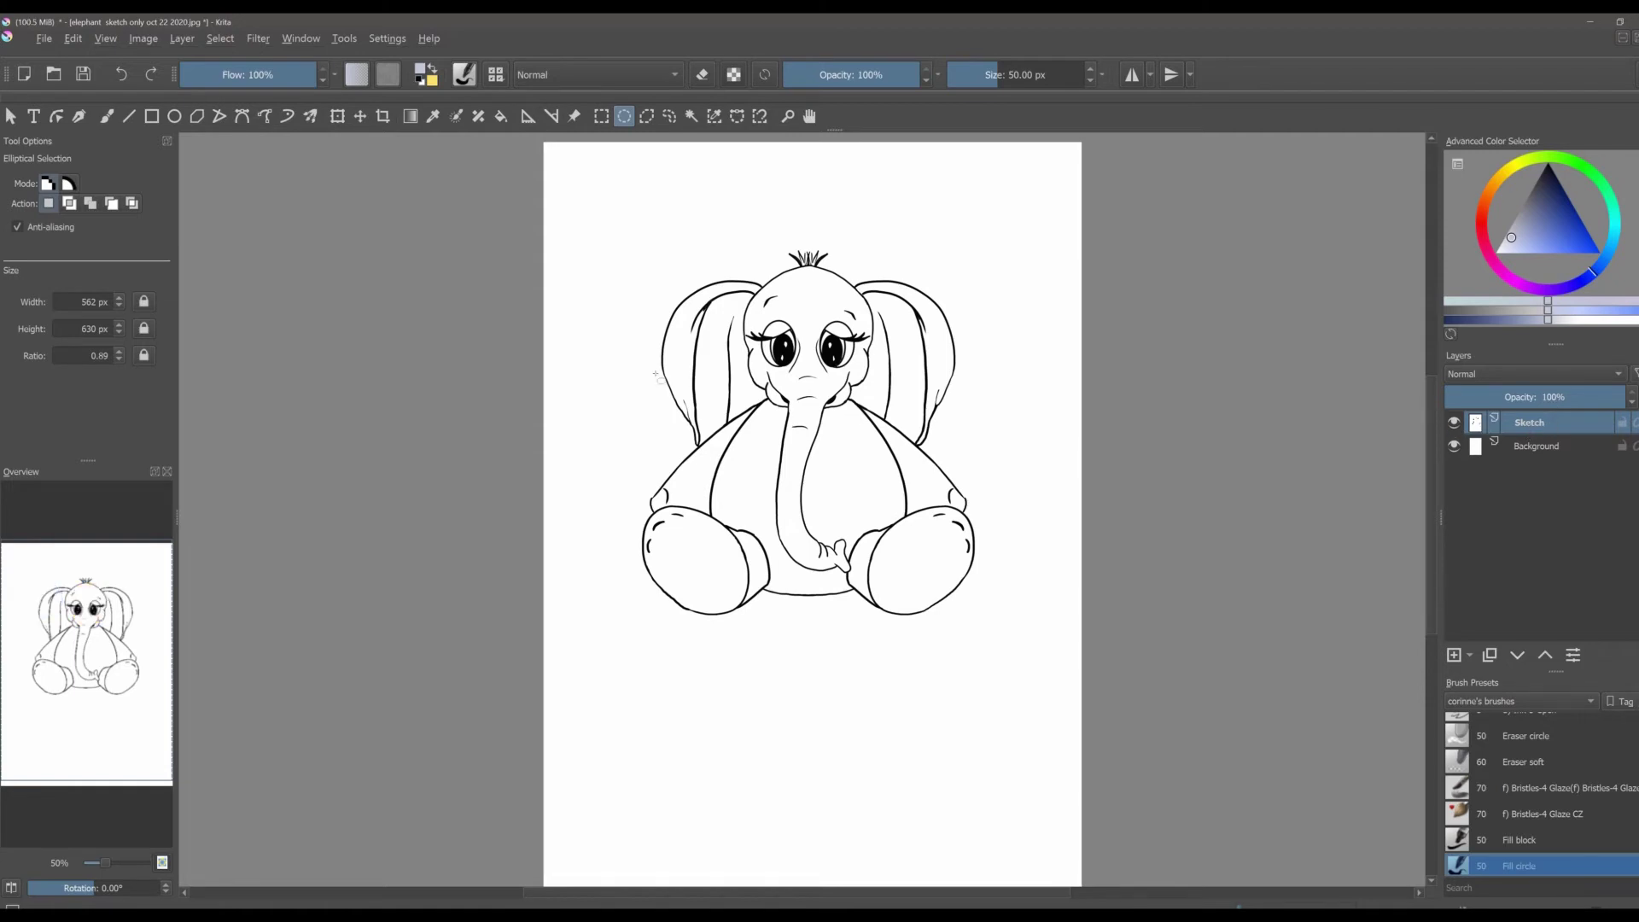
- Zoom into the elephant's face and outline both eyebrows as one freehand selection
scroll(655, 373, "up", 1)
left_click_drag(840, 401, 777, 418)
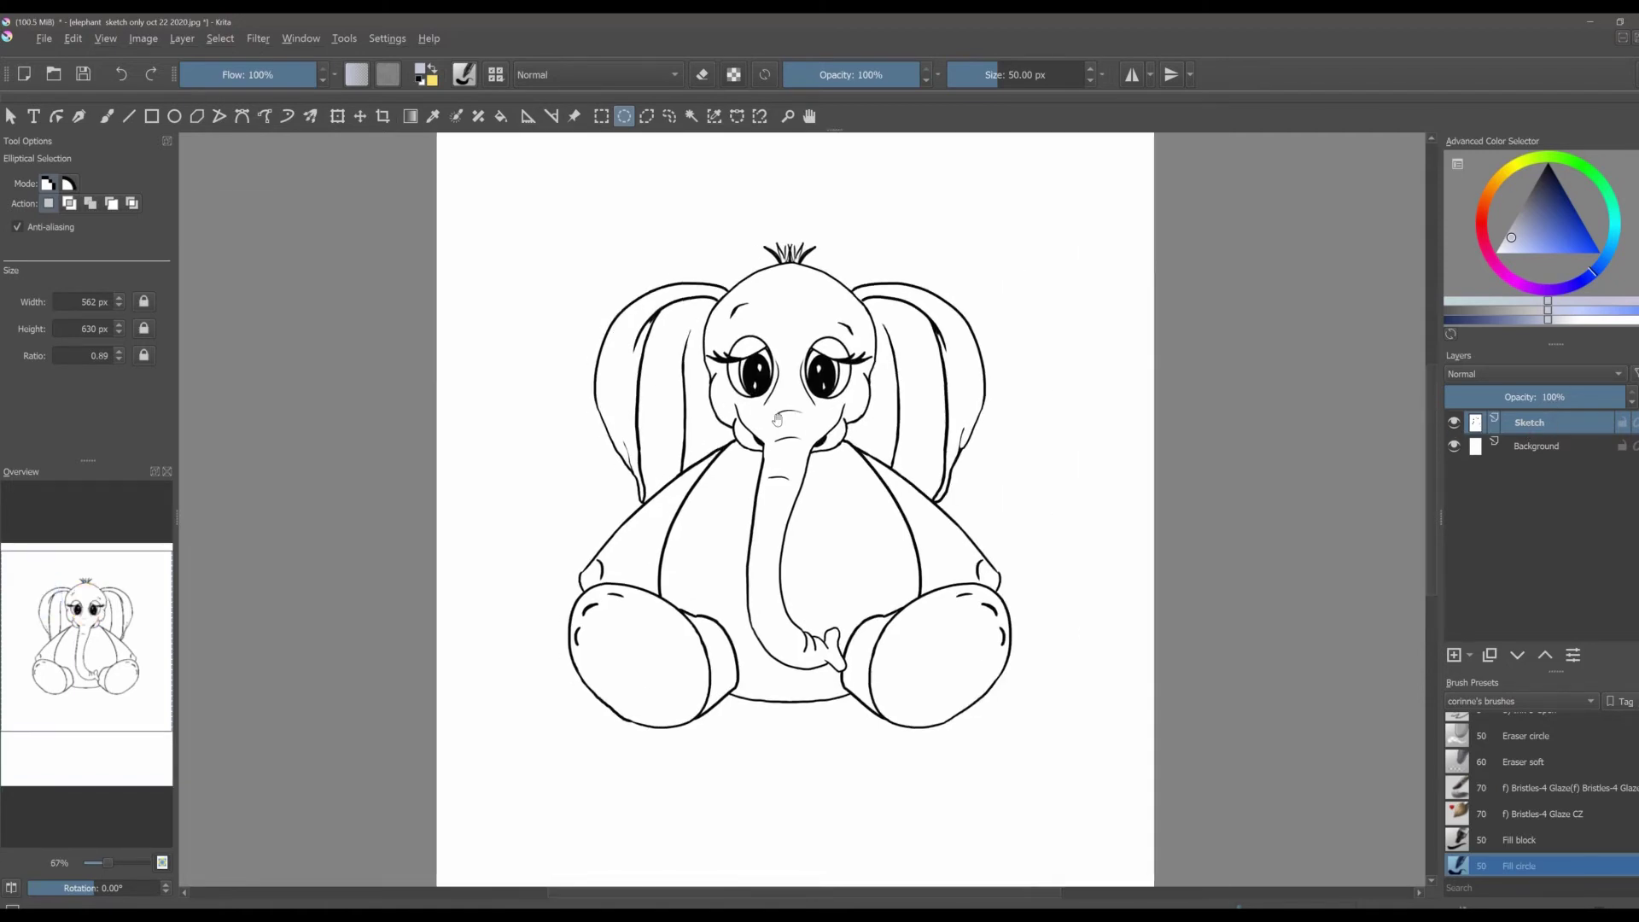
scroll(790, 406, "up", 2)
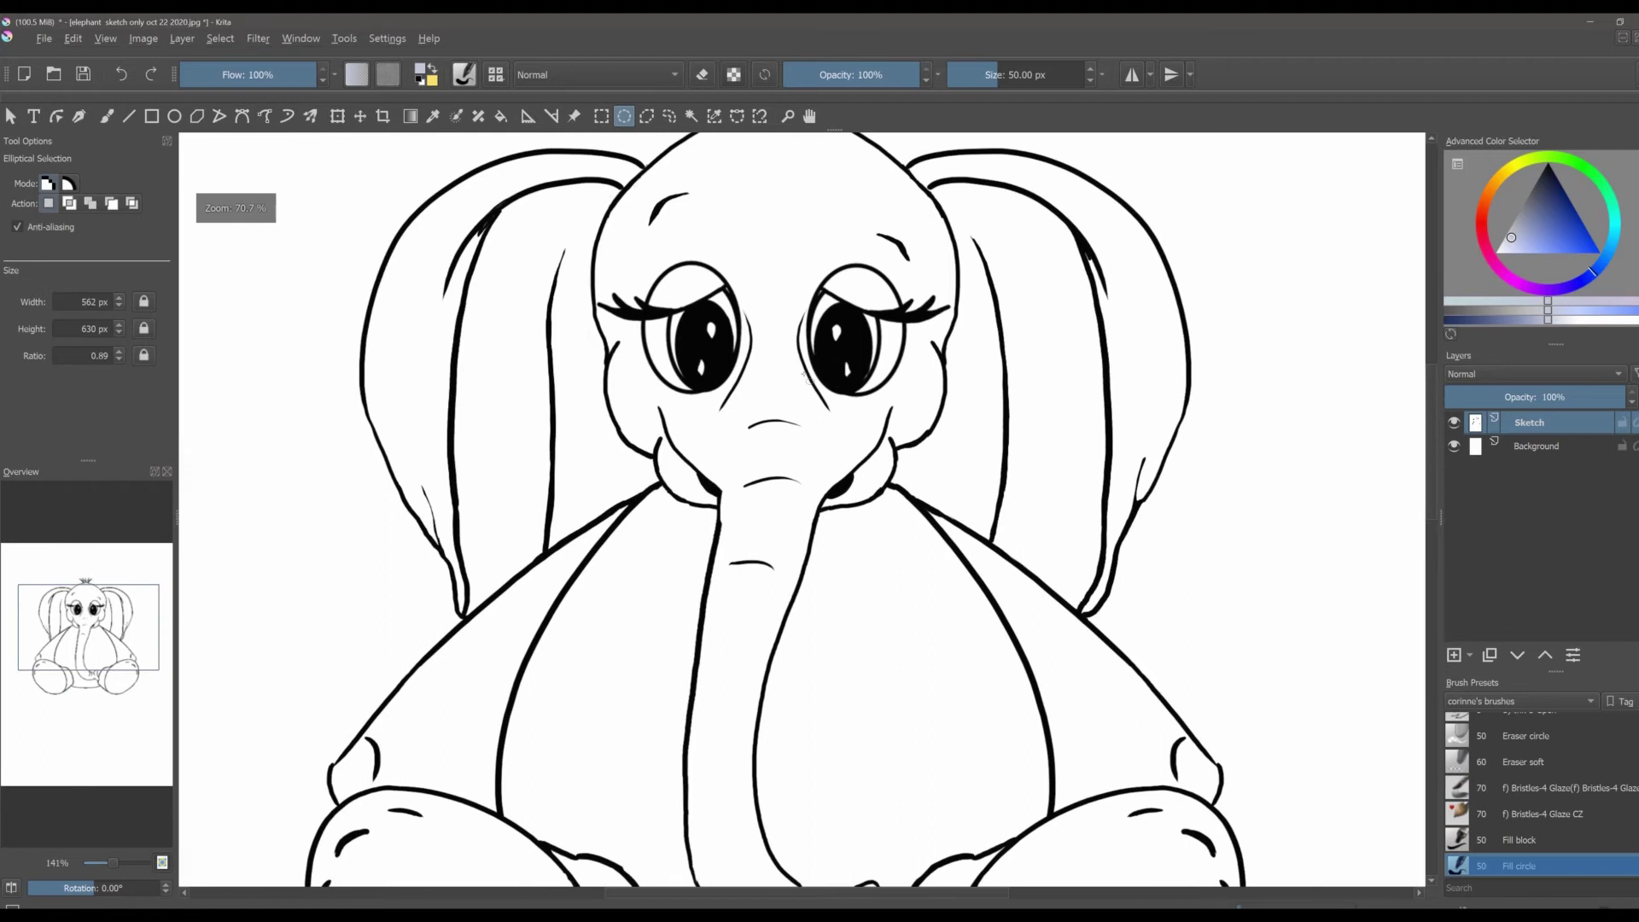
left_click(670, 117)
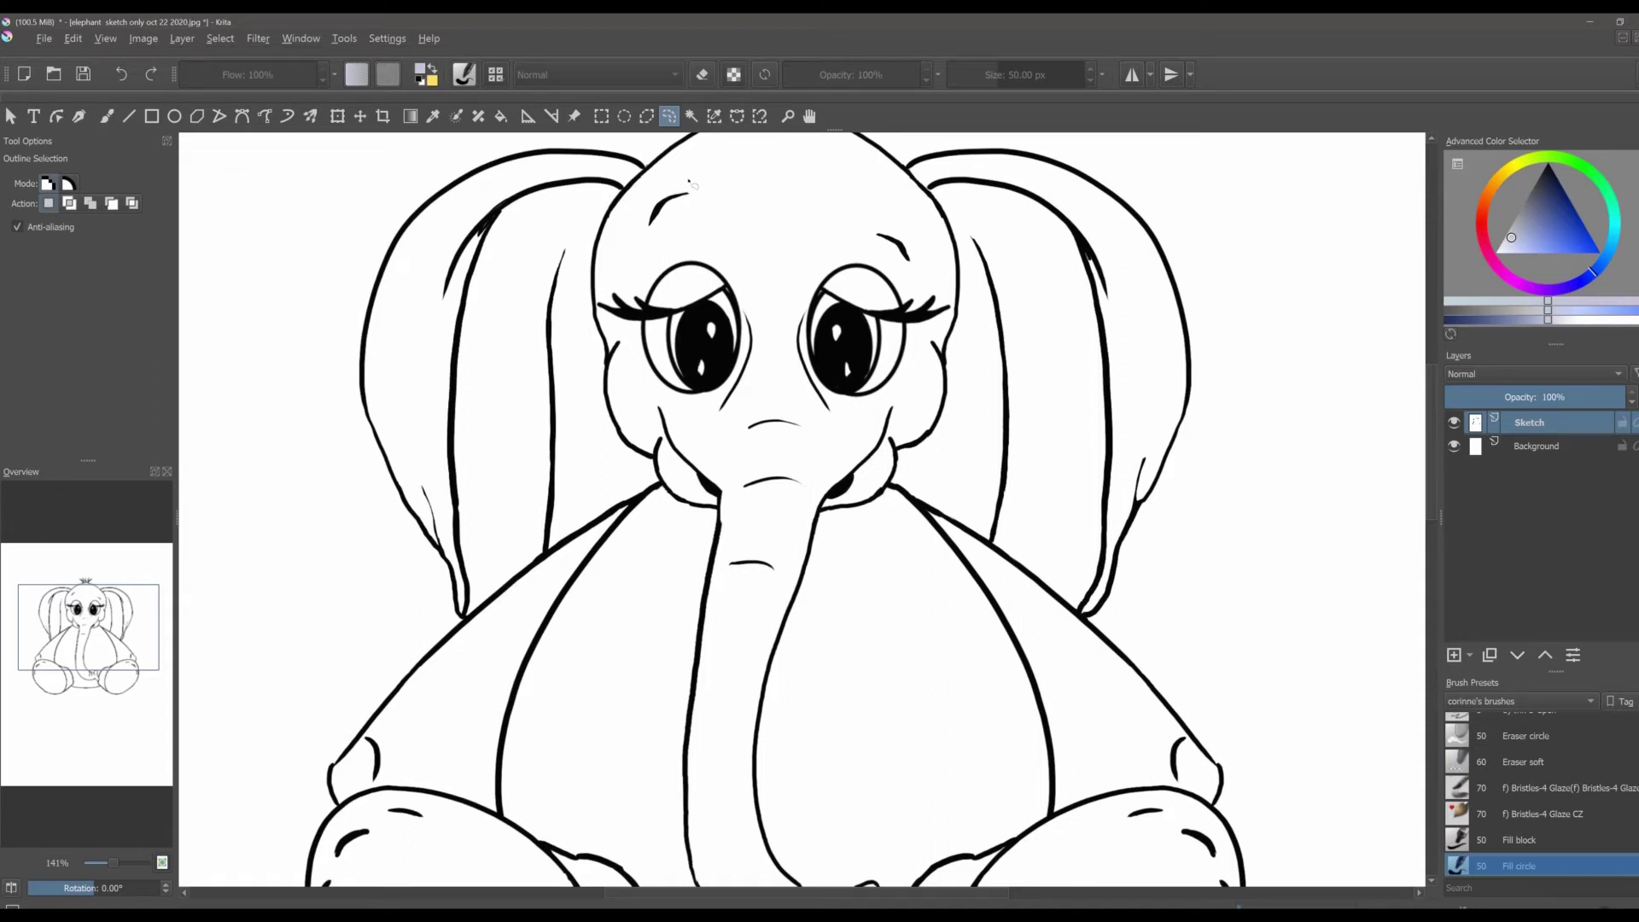
mouse_move(688, 181)
left_mouse_down()
mouse_move(639, 231)
mouse_move(679, 224)
mouse_move(698, 188)
left_mouse_up()
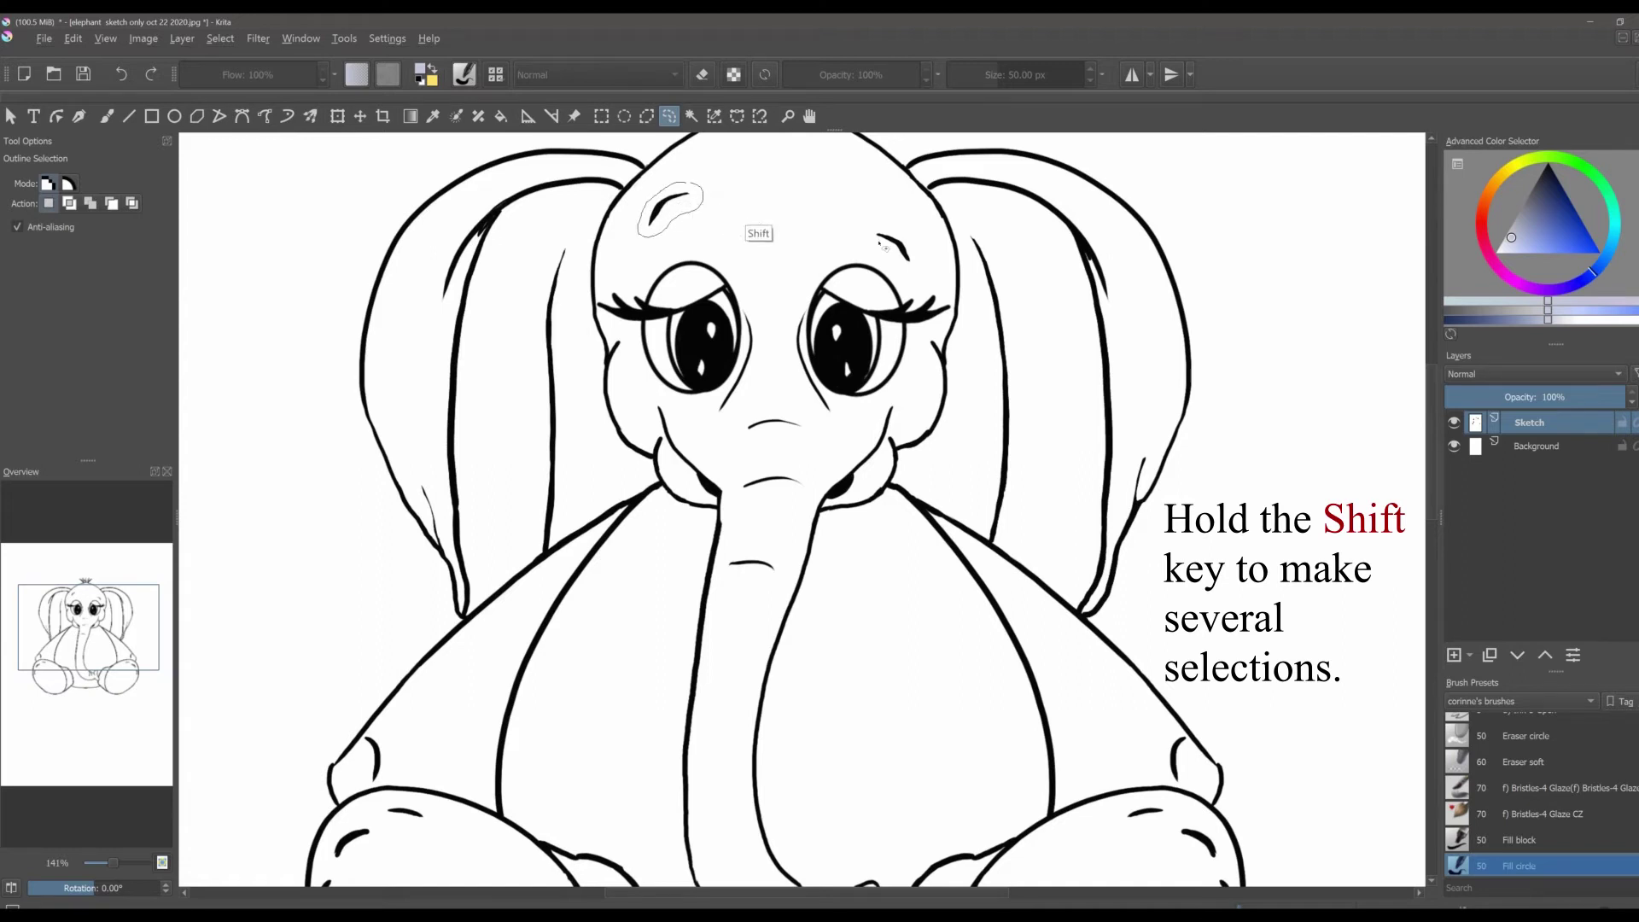
mouse_move(899, 232)
left_mouse_down()
mouse_move(862, 235)
mouse_move(912, 272)
mouse_move(924, 246)
mouse_move(901, 230)
left_mouse_up()
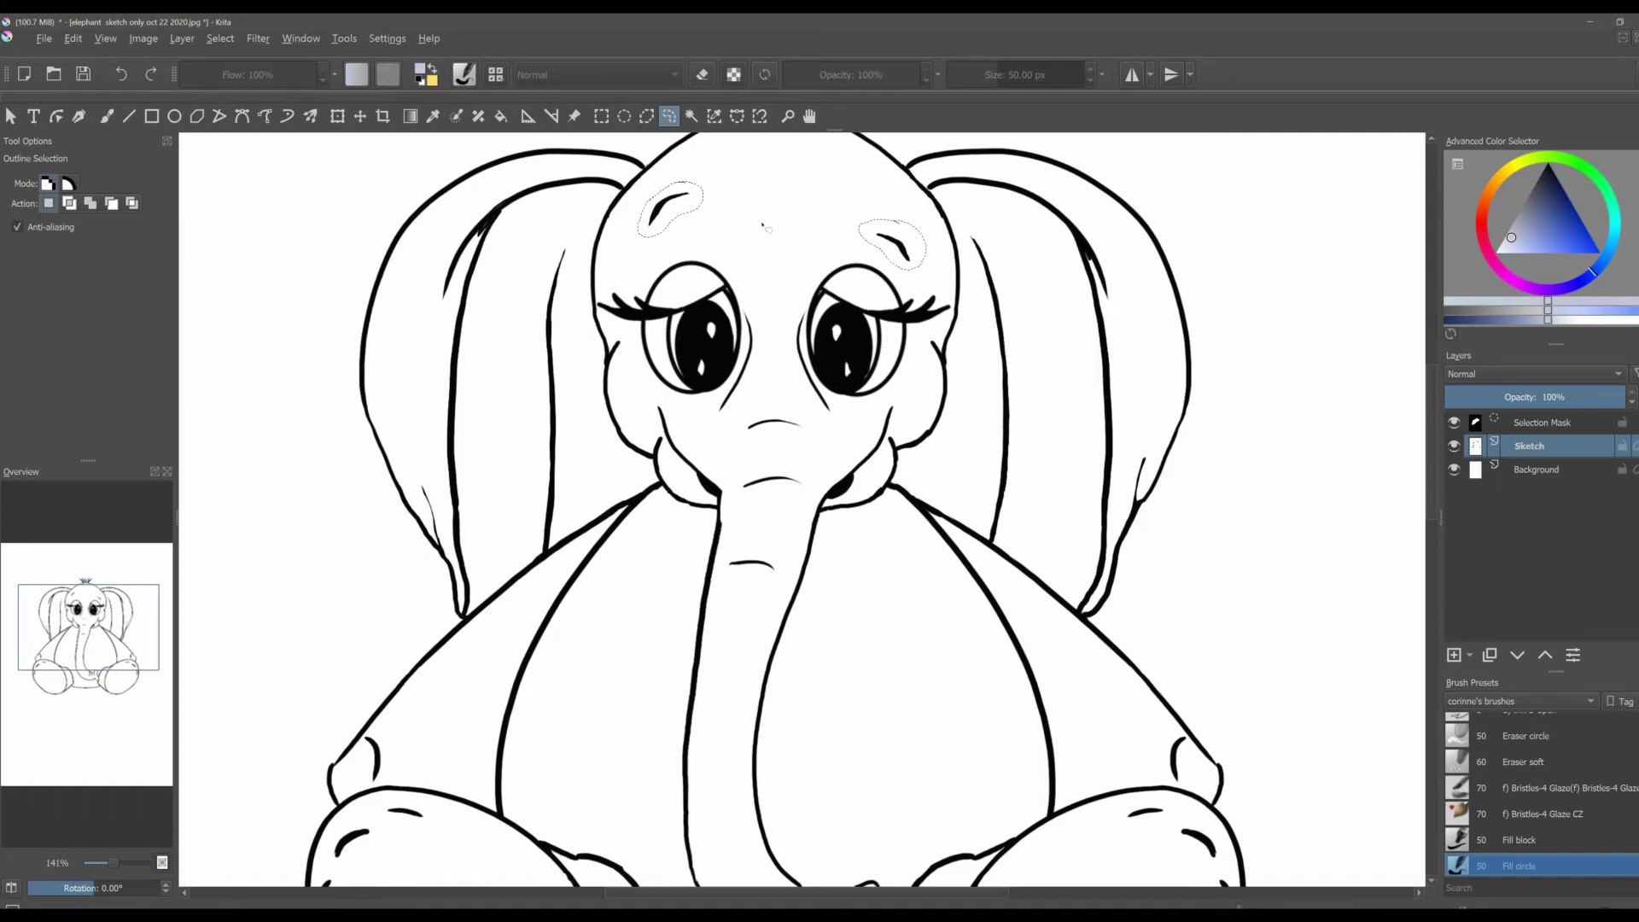
- Try moving and erasing the selected brow marks, undo the erase, and deselect
key("t")
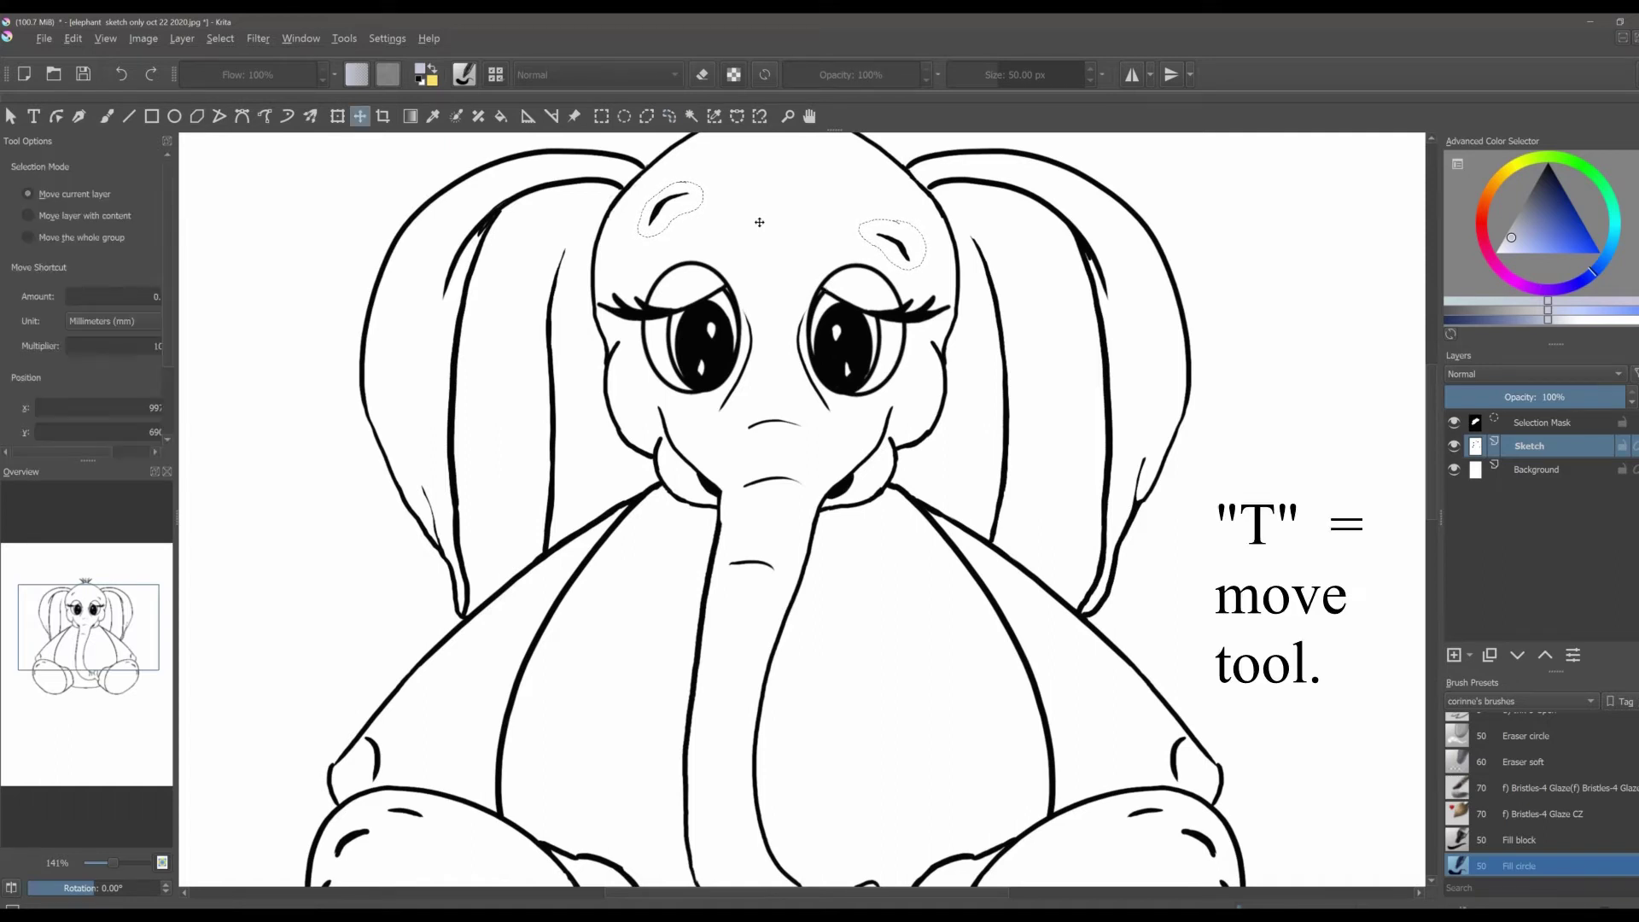
mouse_move(764, 227)
left_mouse_down()
mouse_move(768, 208)
mouse_move(769, 240)
left_mouse_up()
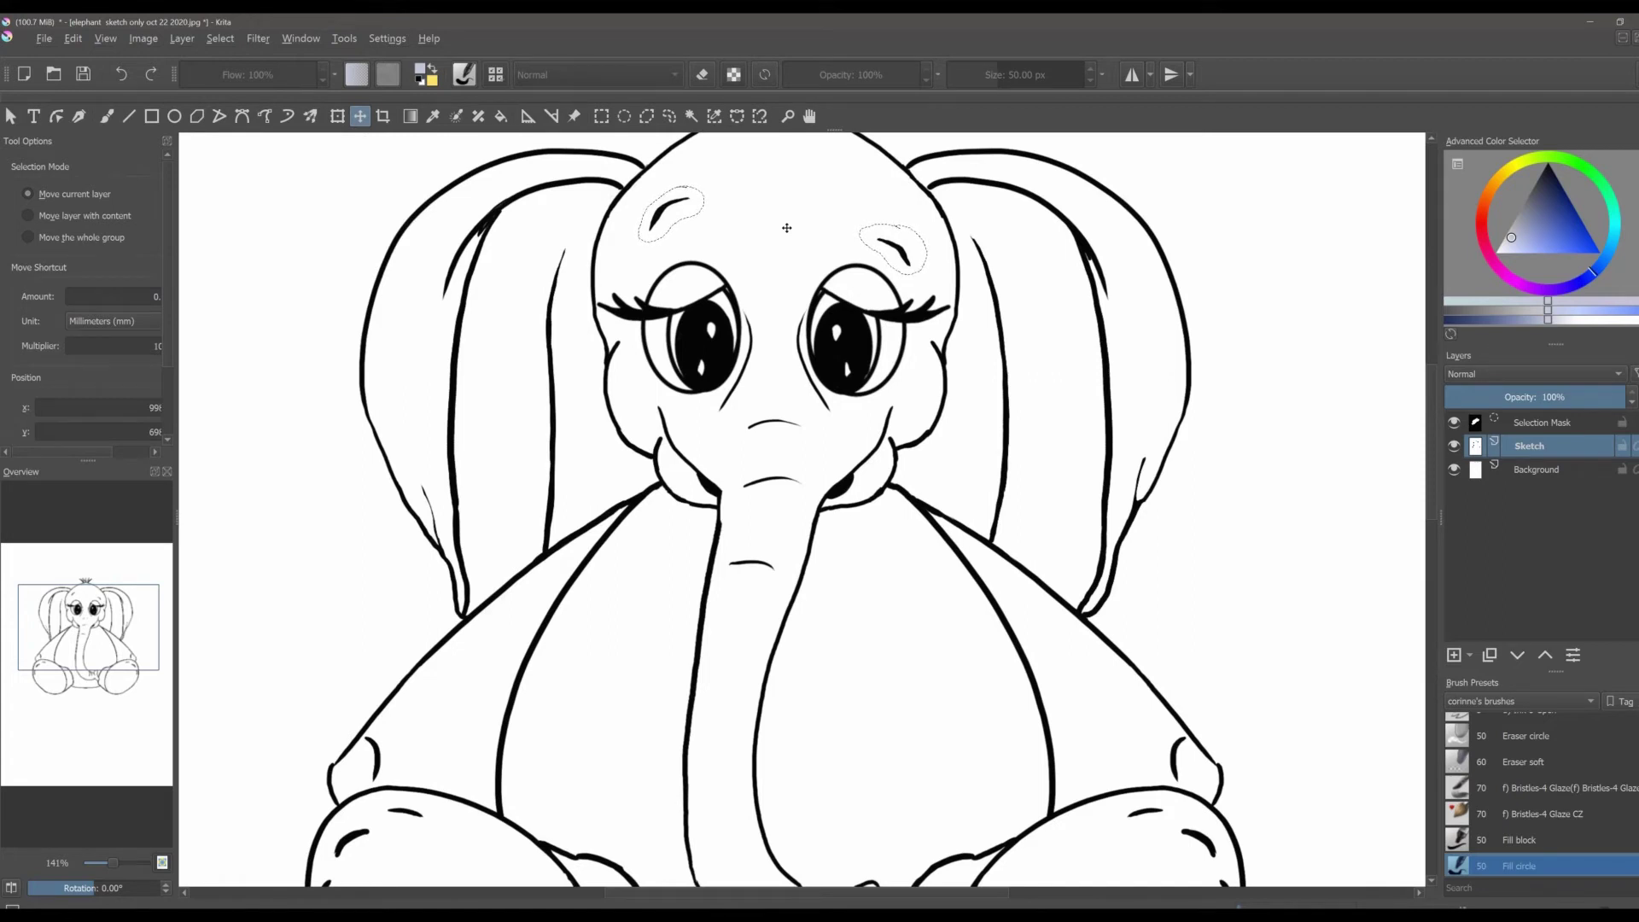
key("Delete")
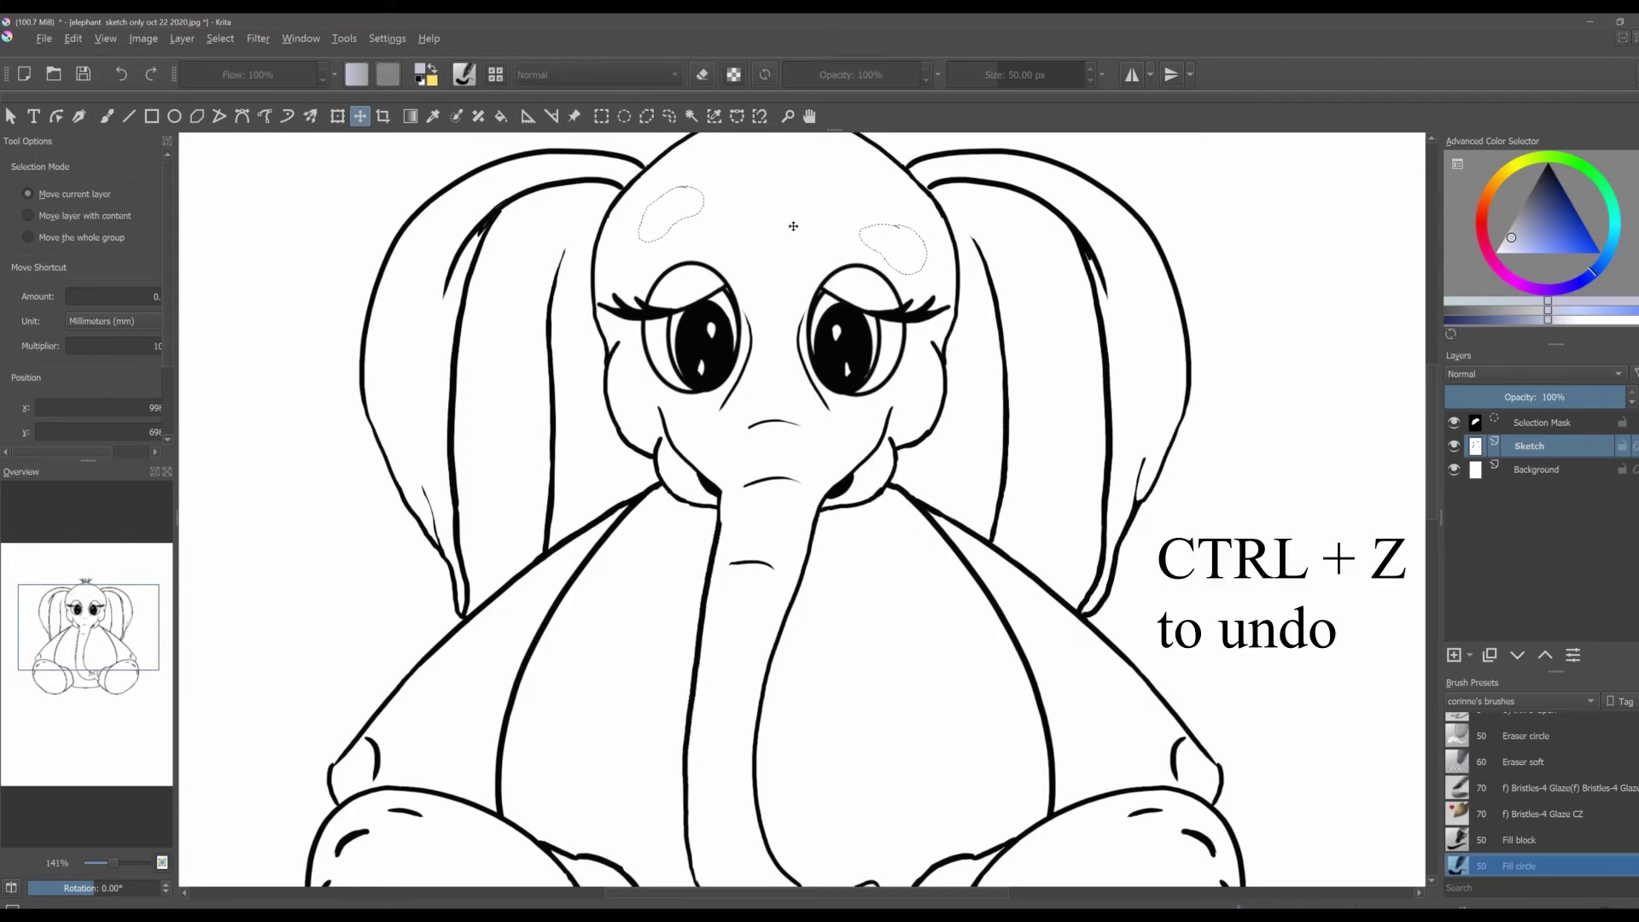
key("ctrl+z")
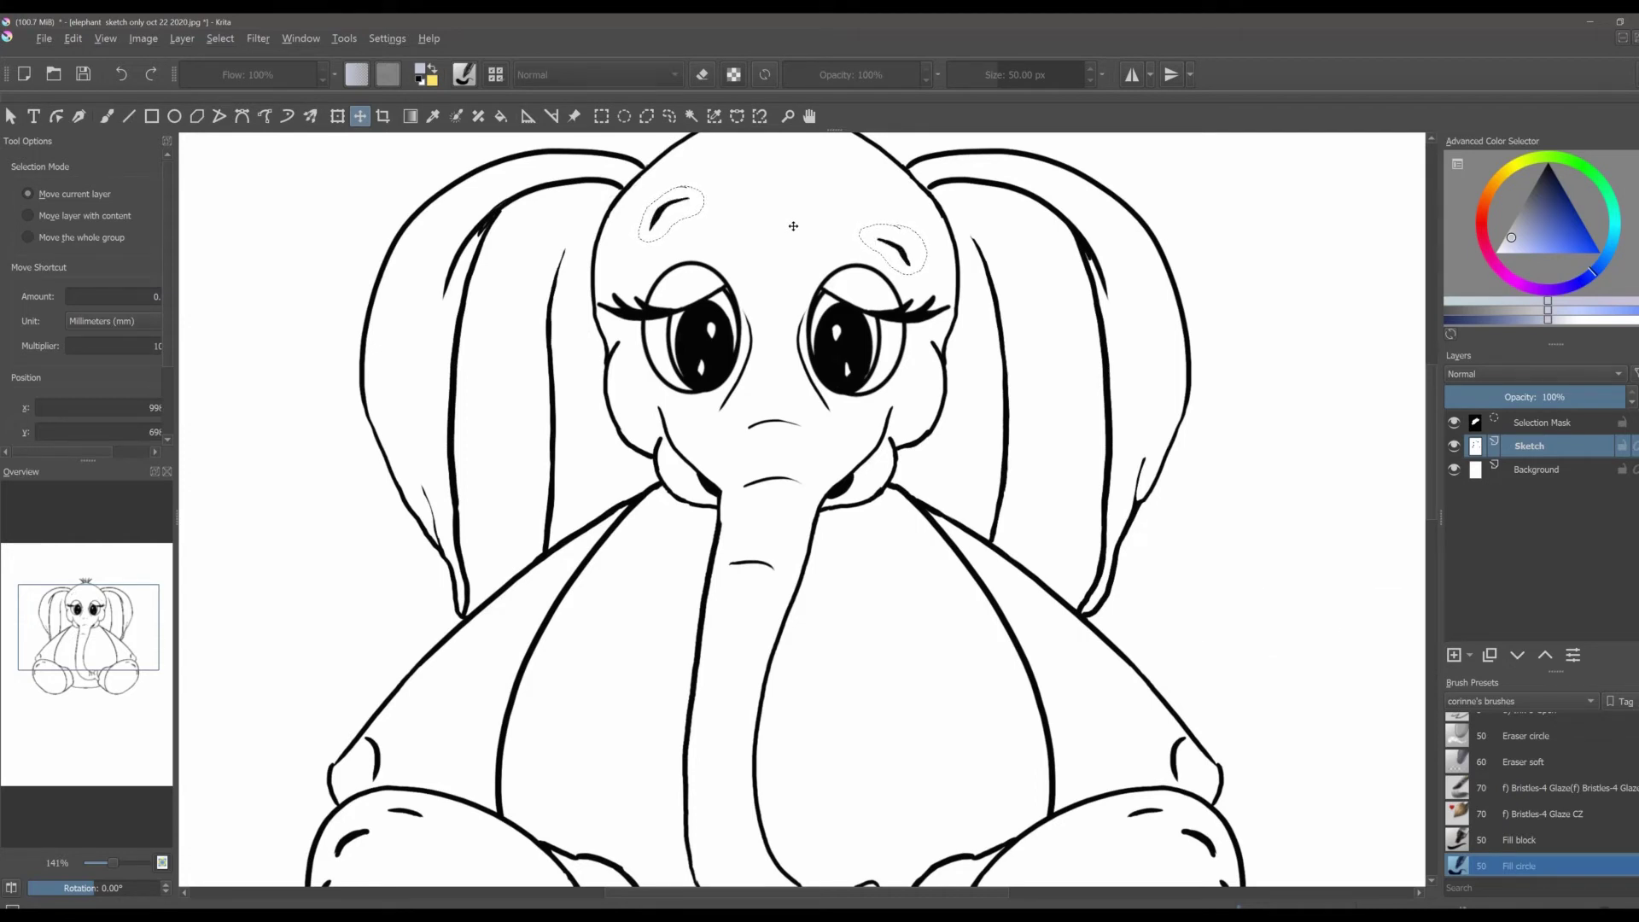
key("ctrl+shift+a")
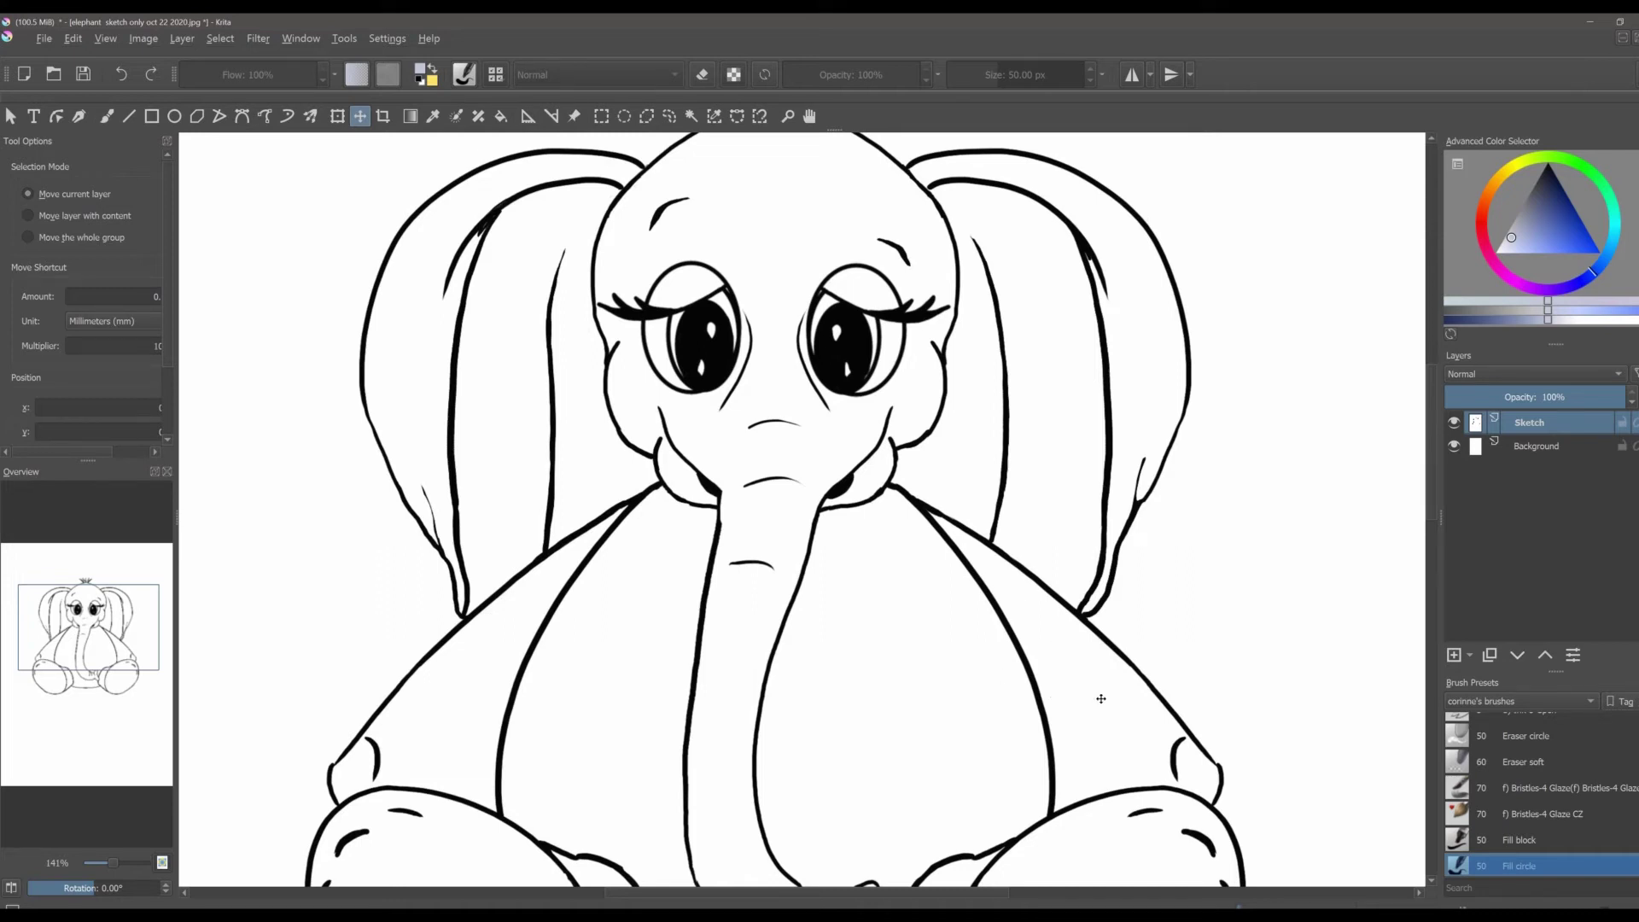
- Select the Background layer and add Paint Layer 1 above it
mouse_move(1528, 453)
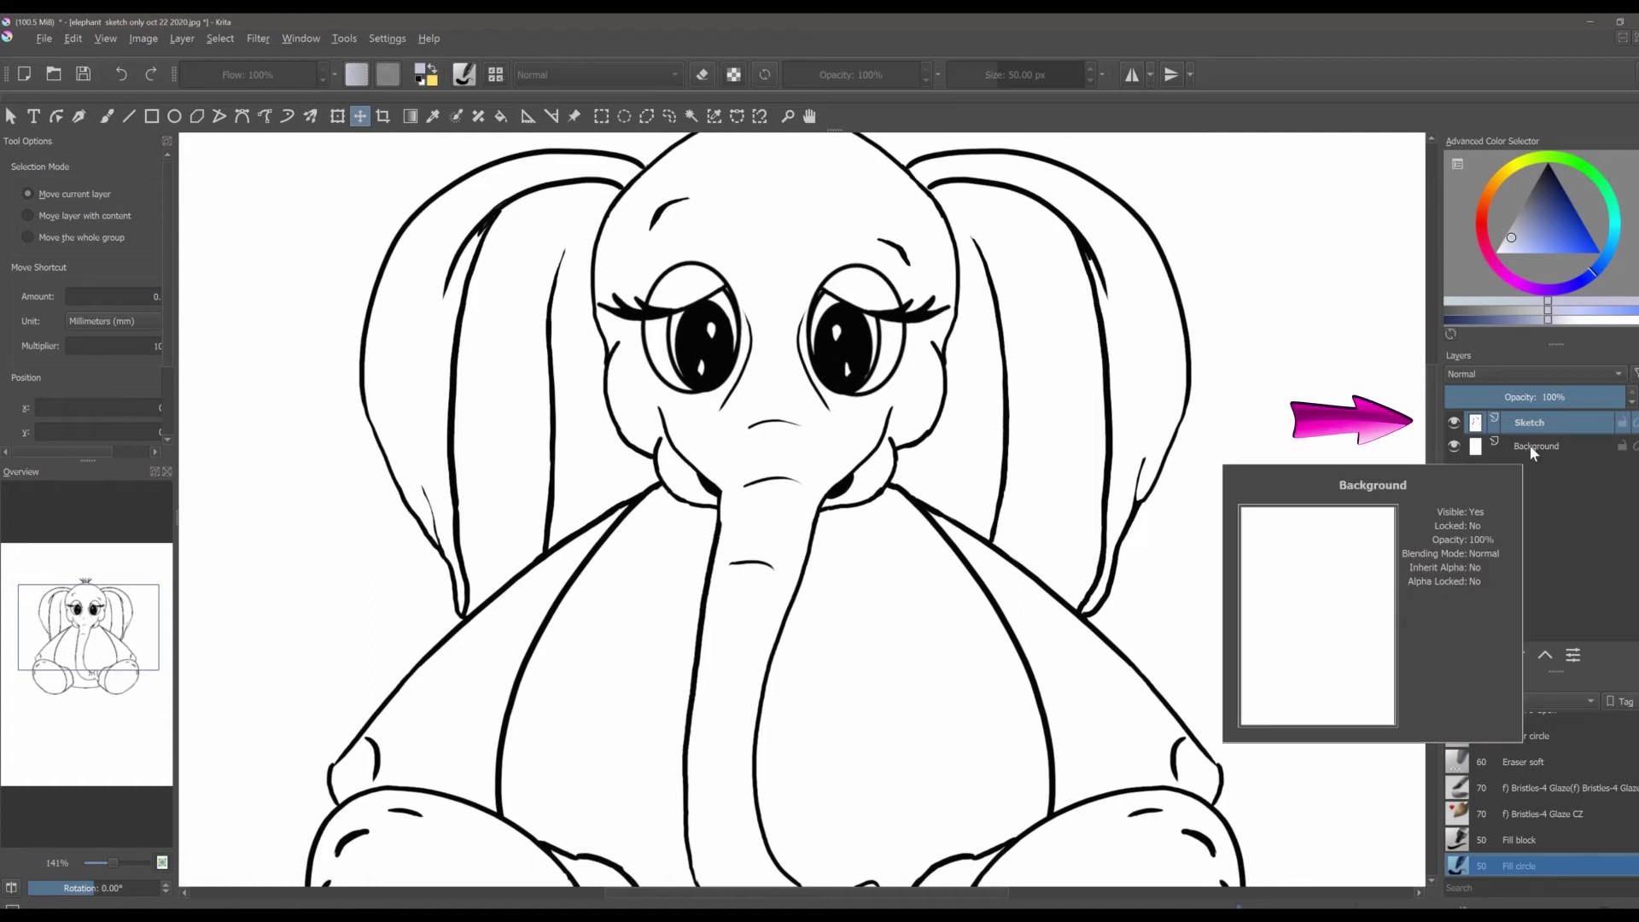
left_click(1521, 450)
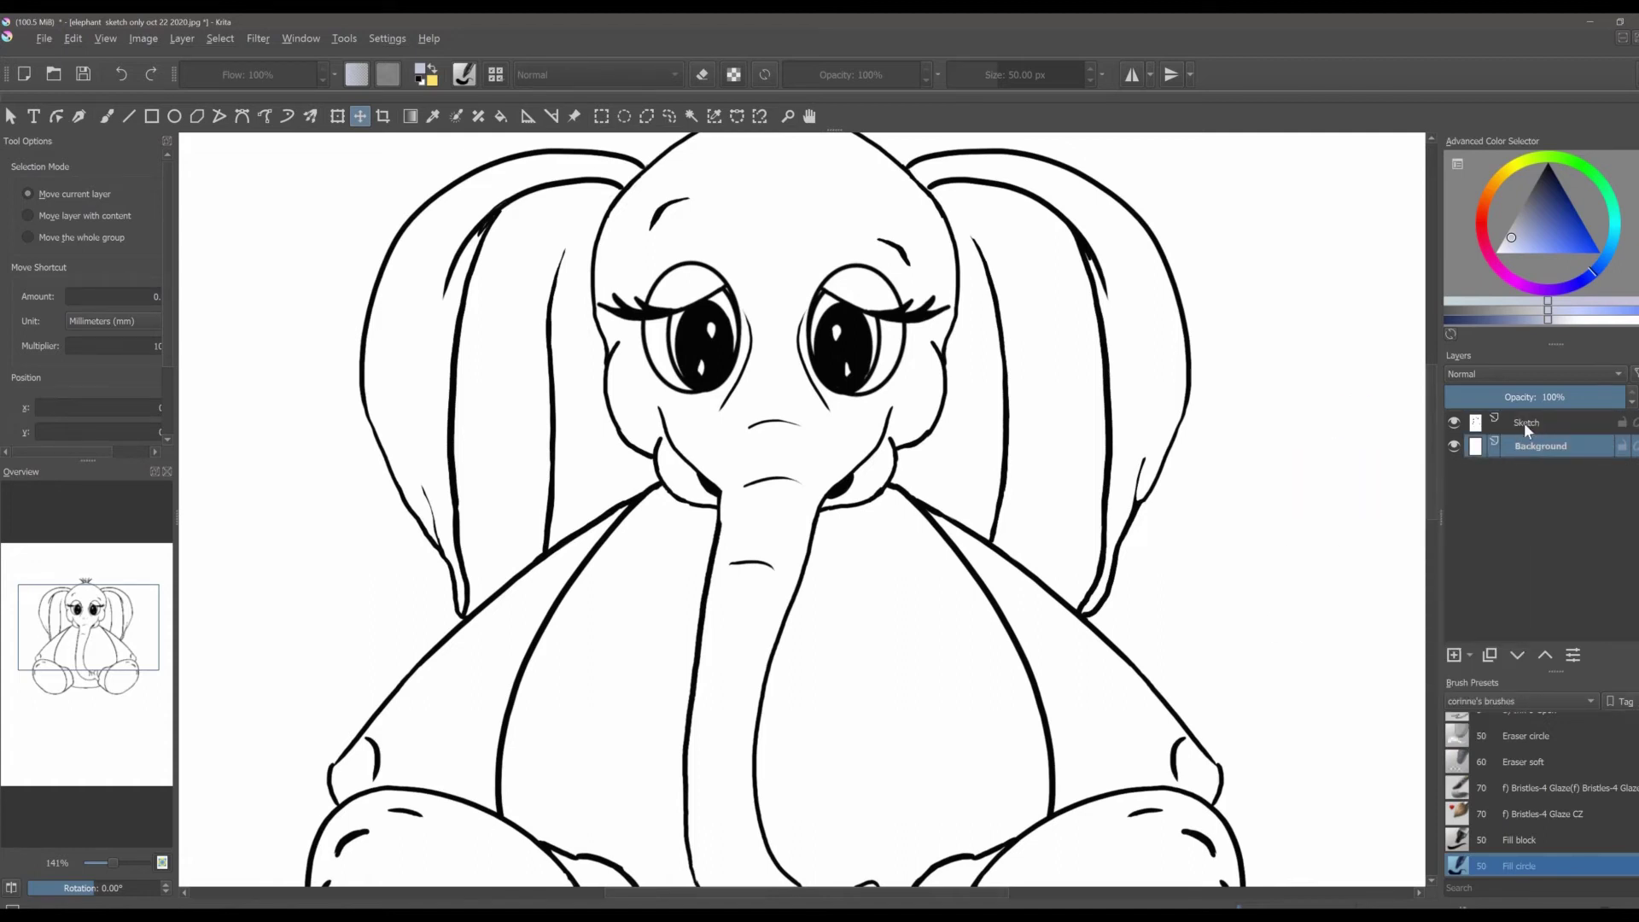
mouse_move(1525, 450)
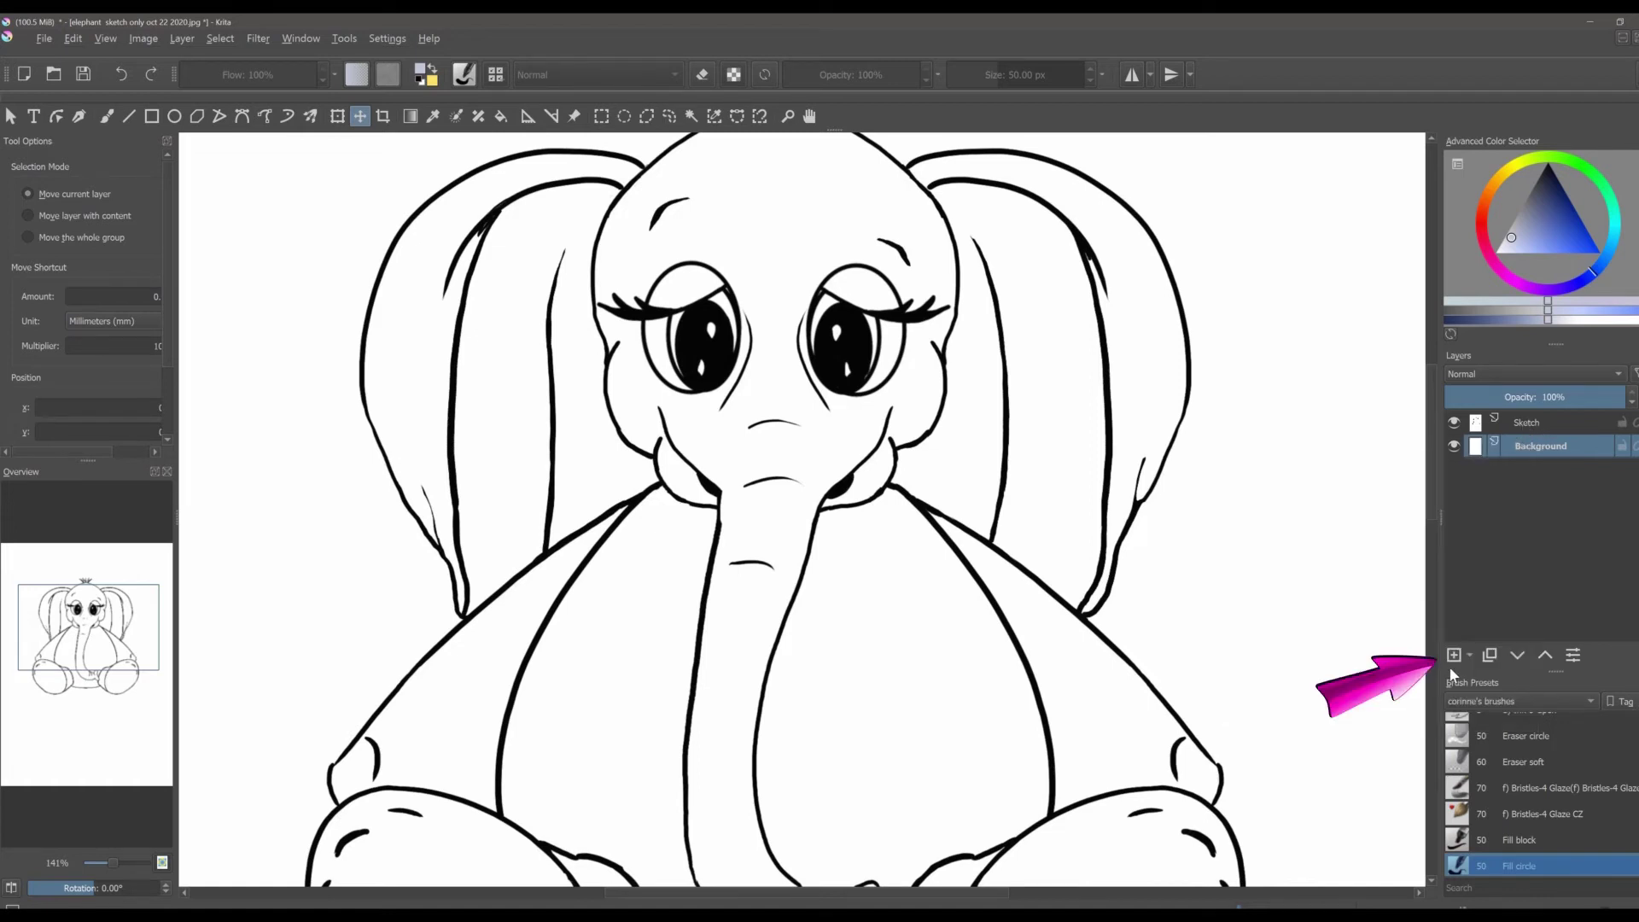
left_click(1453, 655)
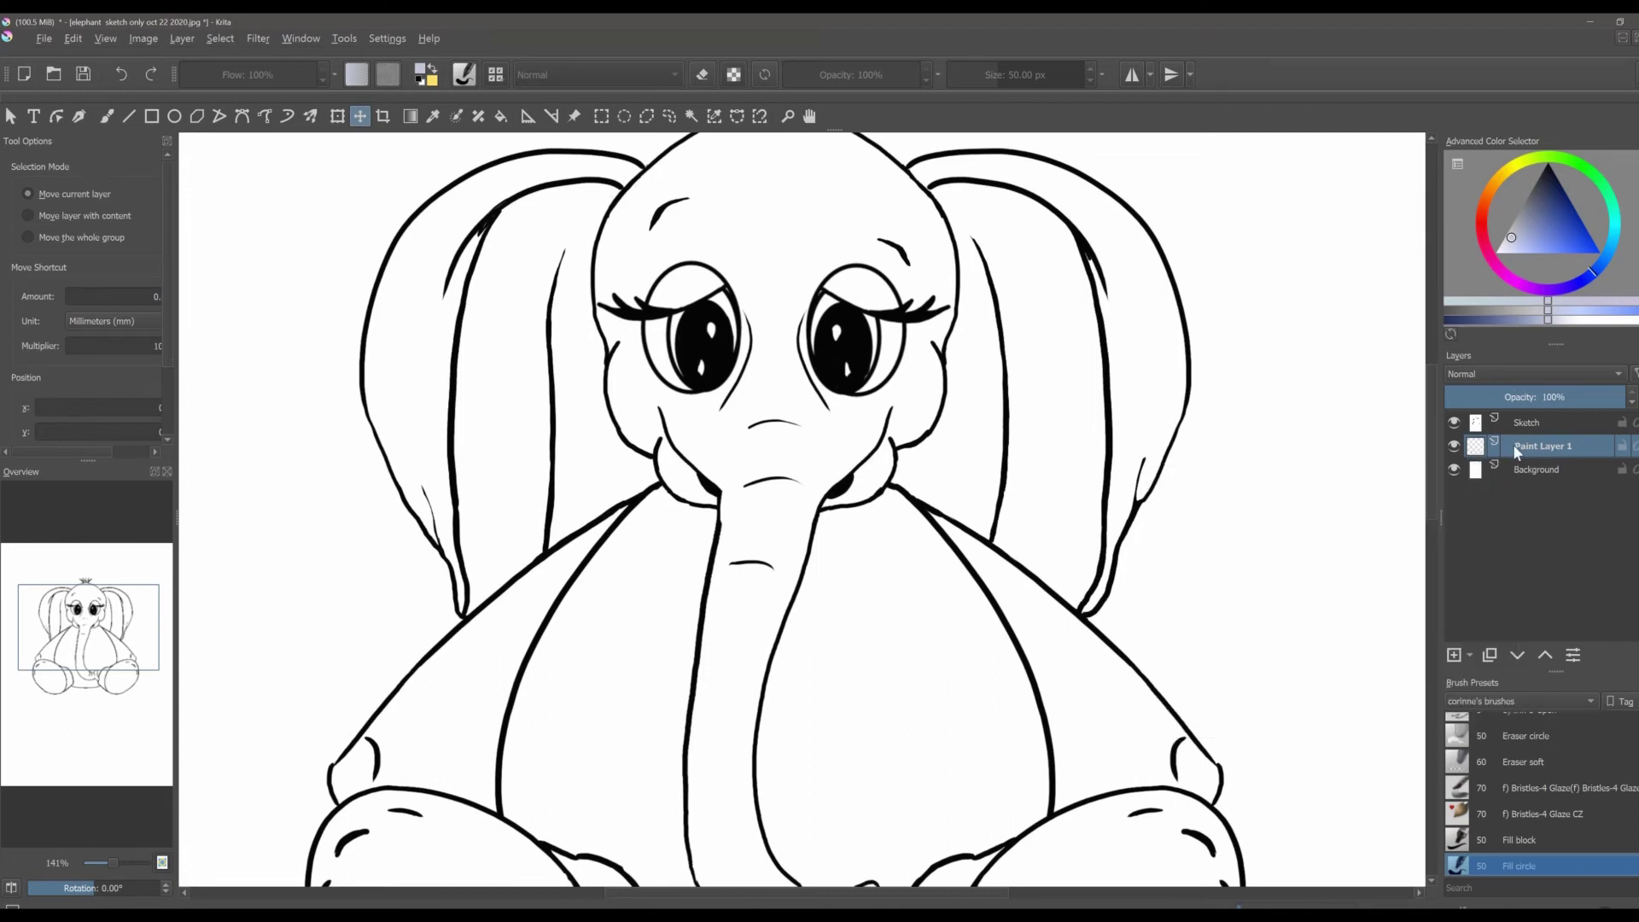
- Select both arm regions with the Contiguous Selection tool and fill them with the foreground colour
left_click(692, 117)
left_click(1076, 651)
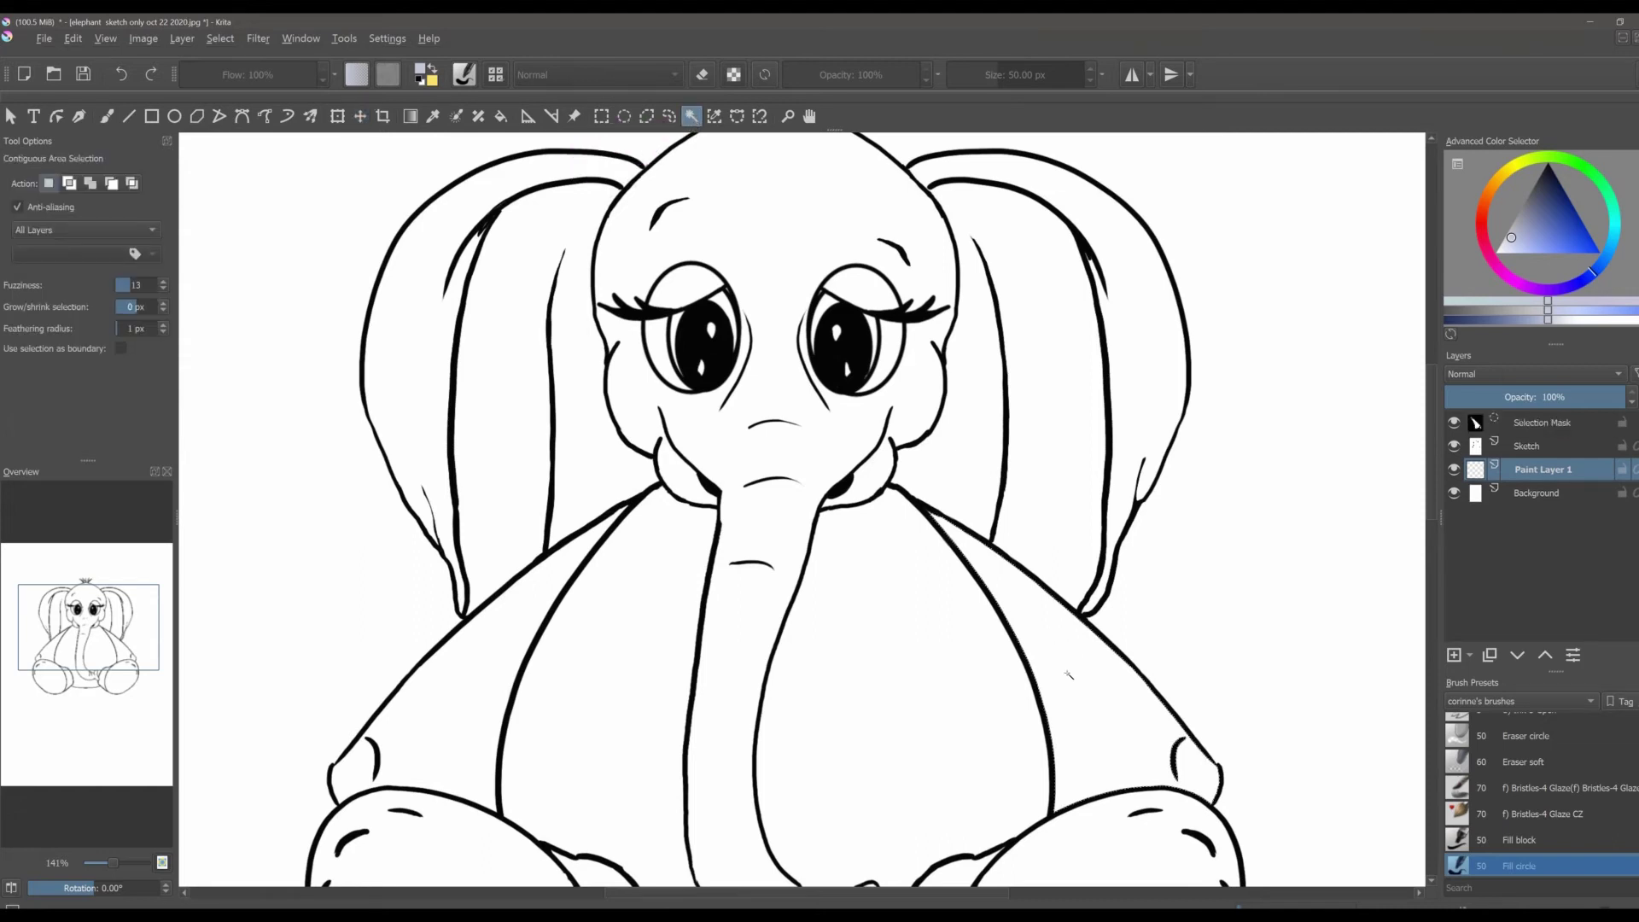
left_click(479, 667, "shift")
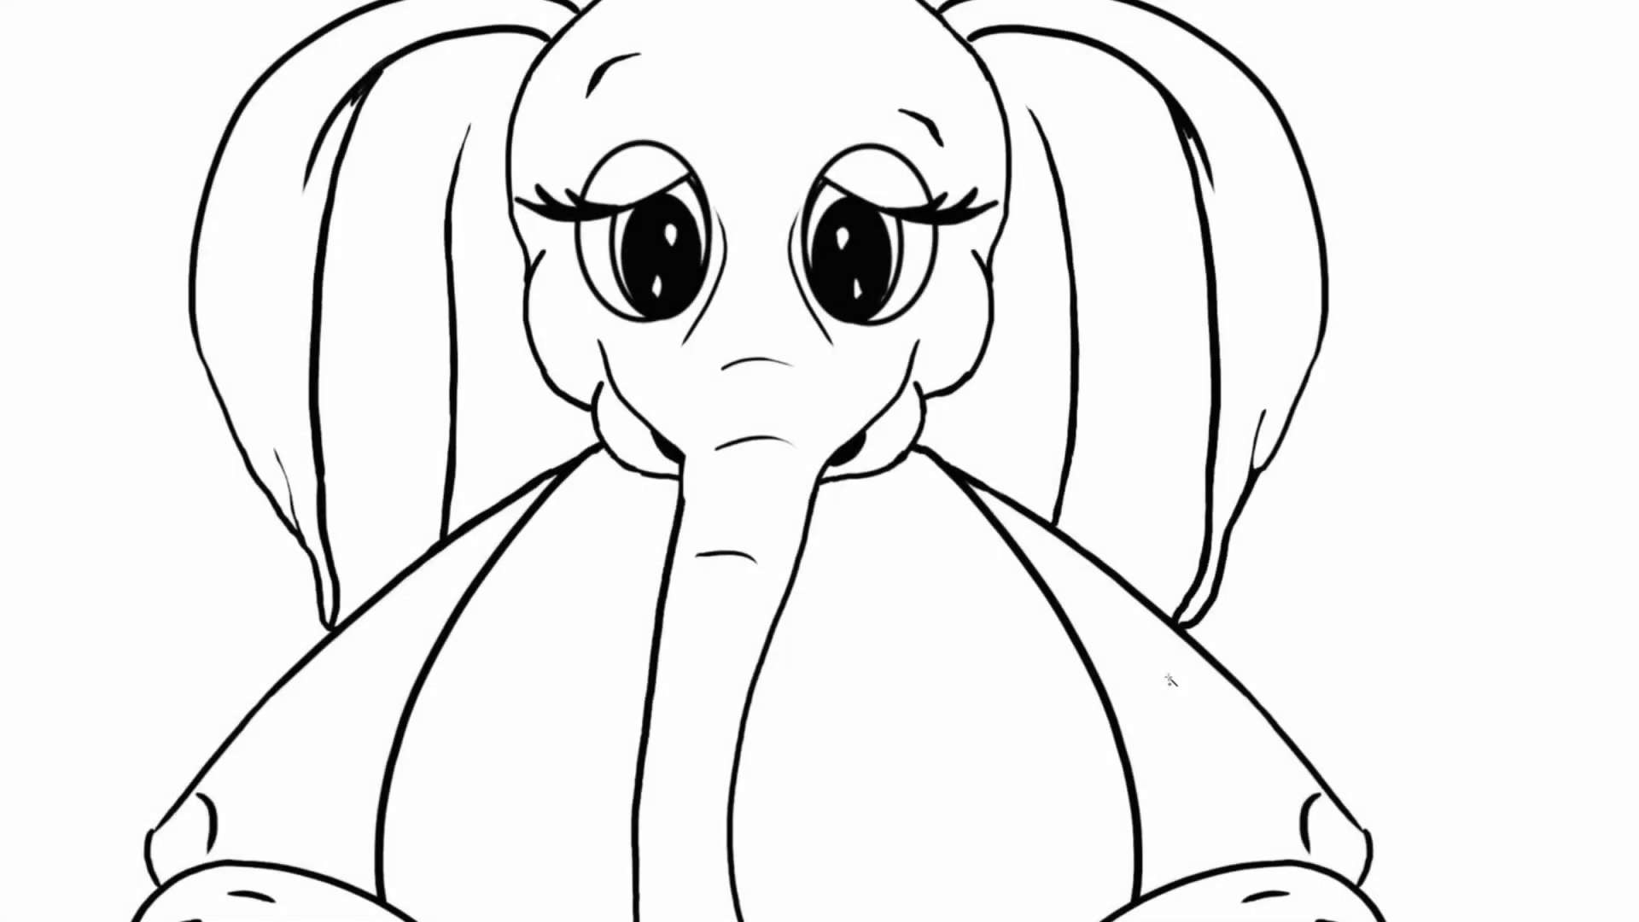
left_click(1170, 679)
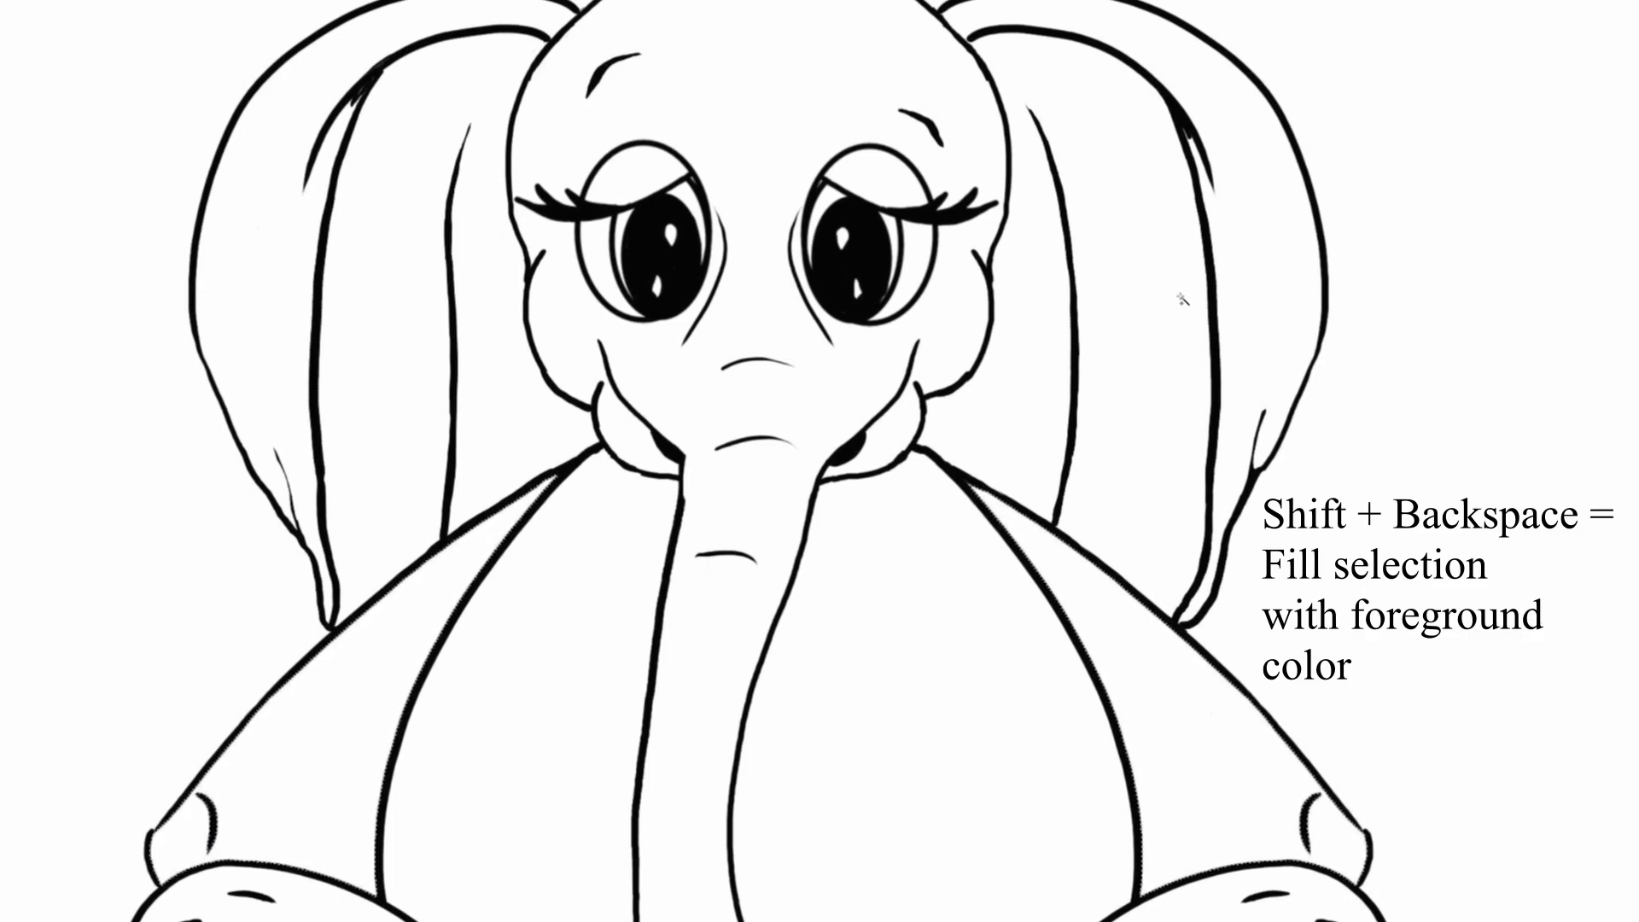
key("shift+BackSpace")
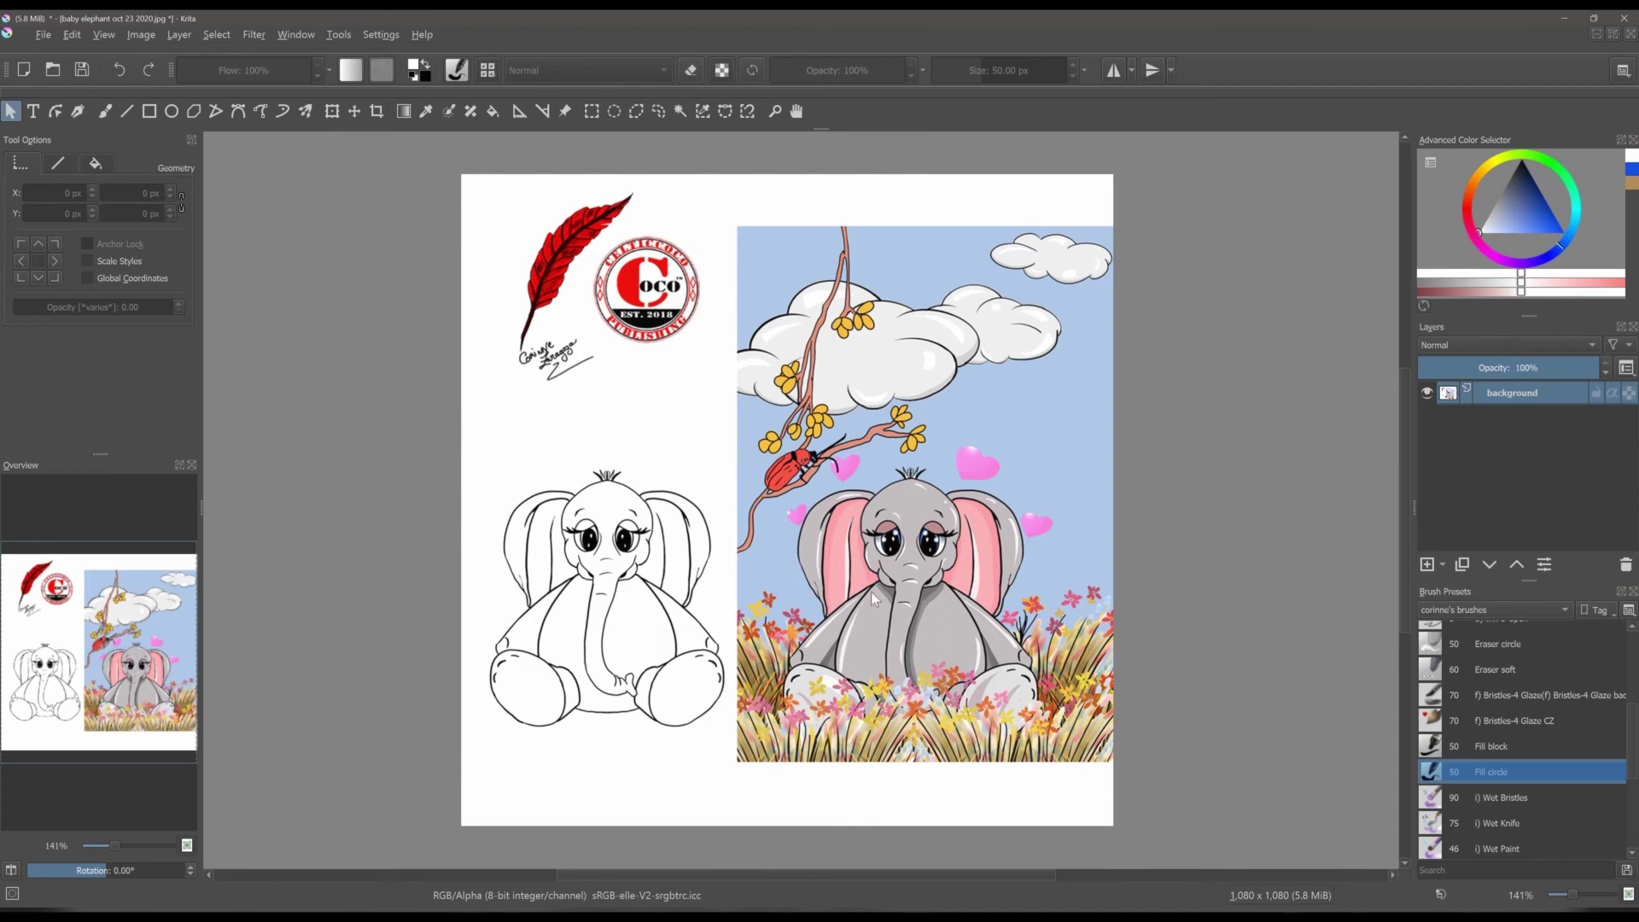
- Zoom to 400% on the coloured elephant's head and ears and choose the Outline Selection tool
scroll(683, 602, "up", 2, "ctrl")
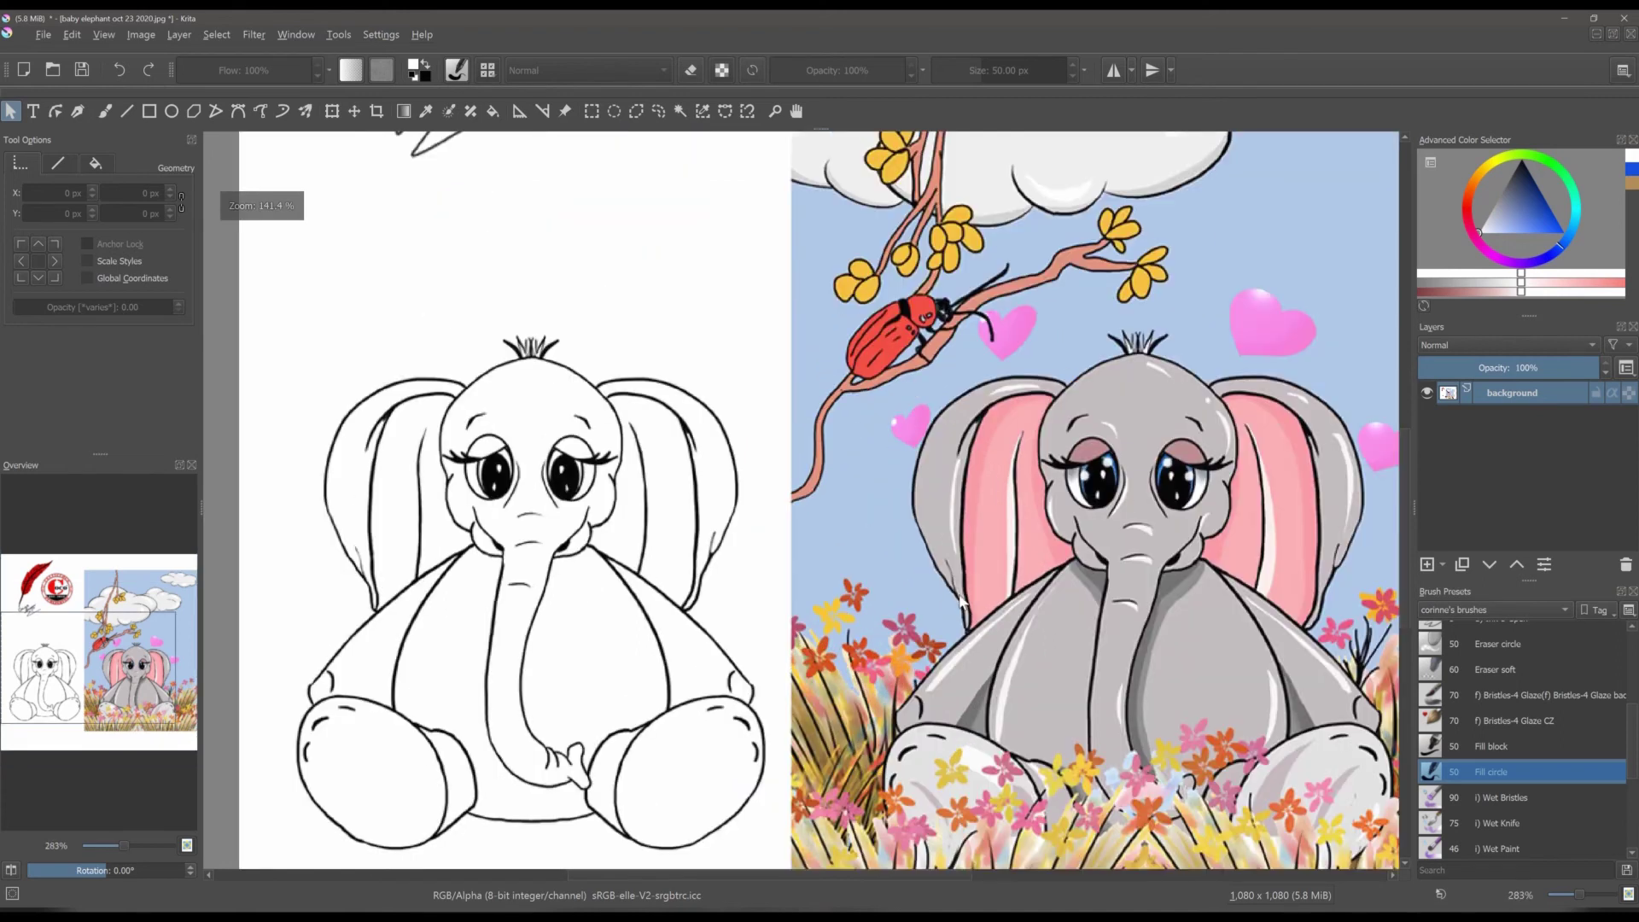
scroll(862, 546, "right", 5)
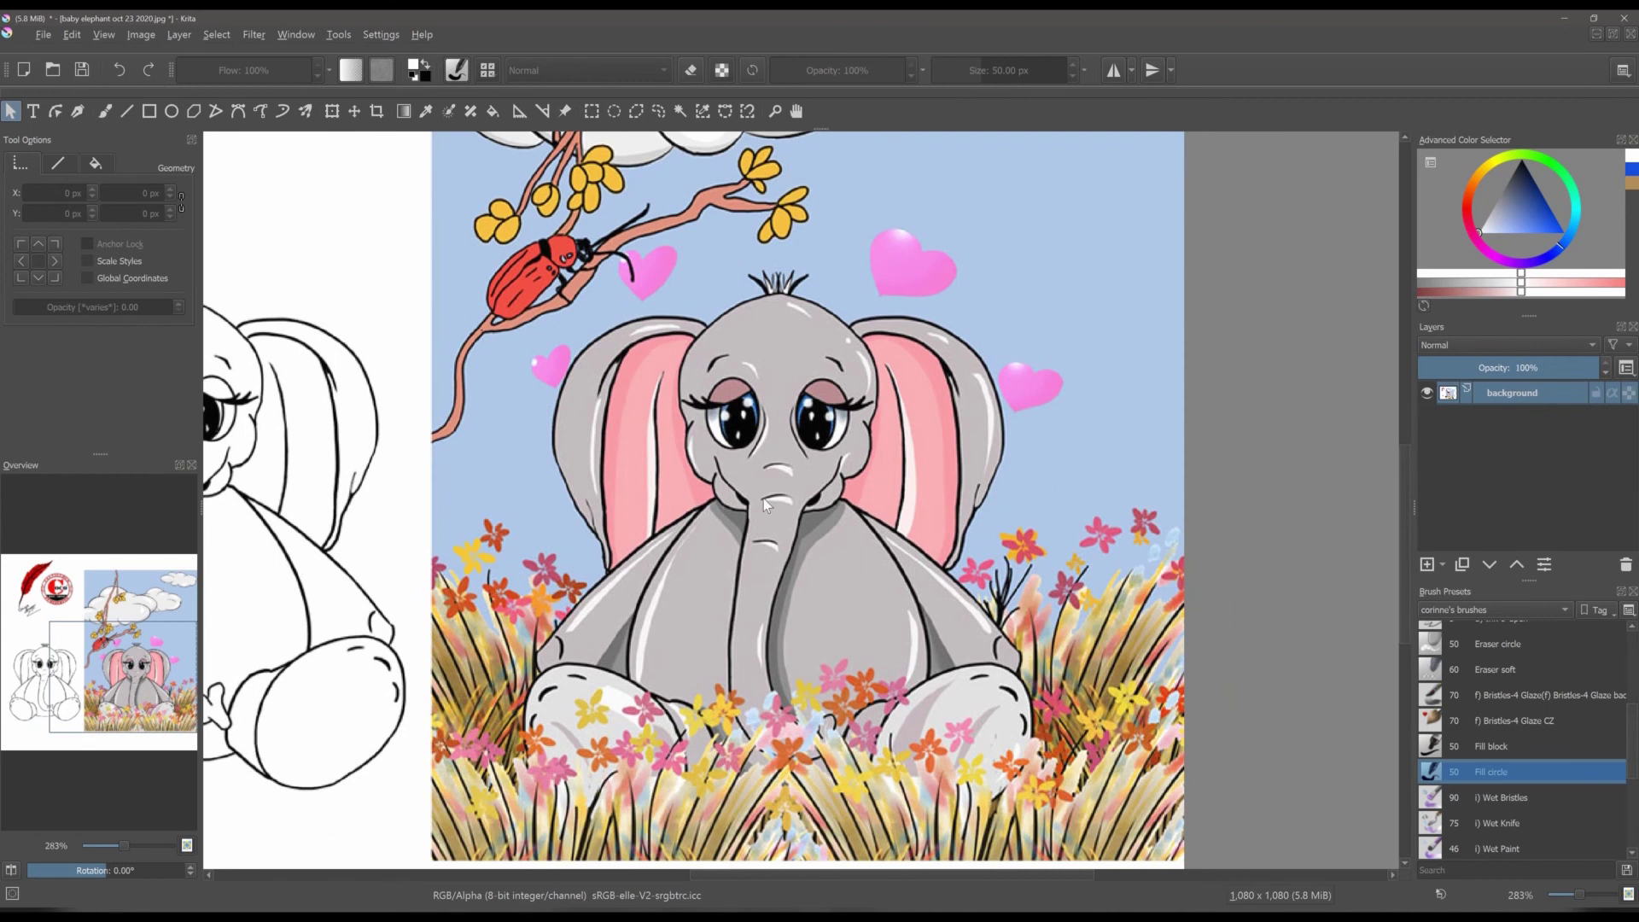
scroll(763, 499, "up", 1, "ctrl")
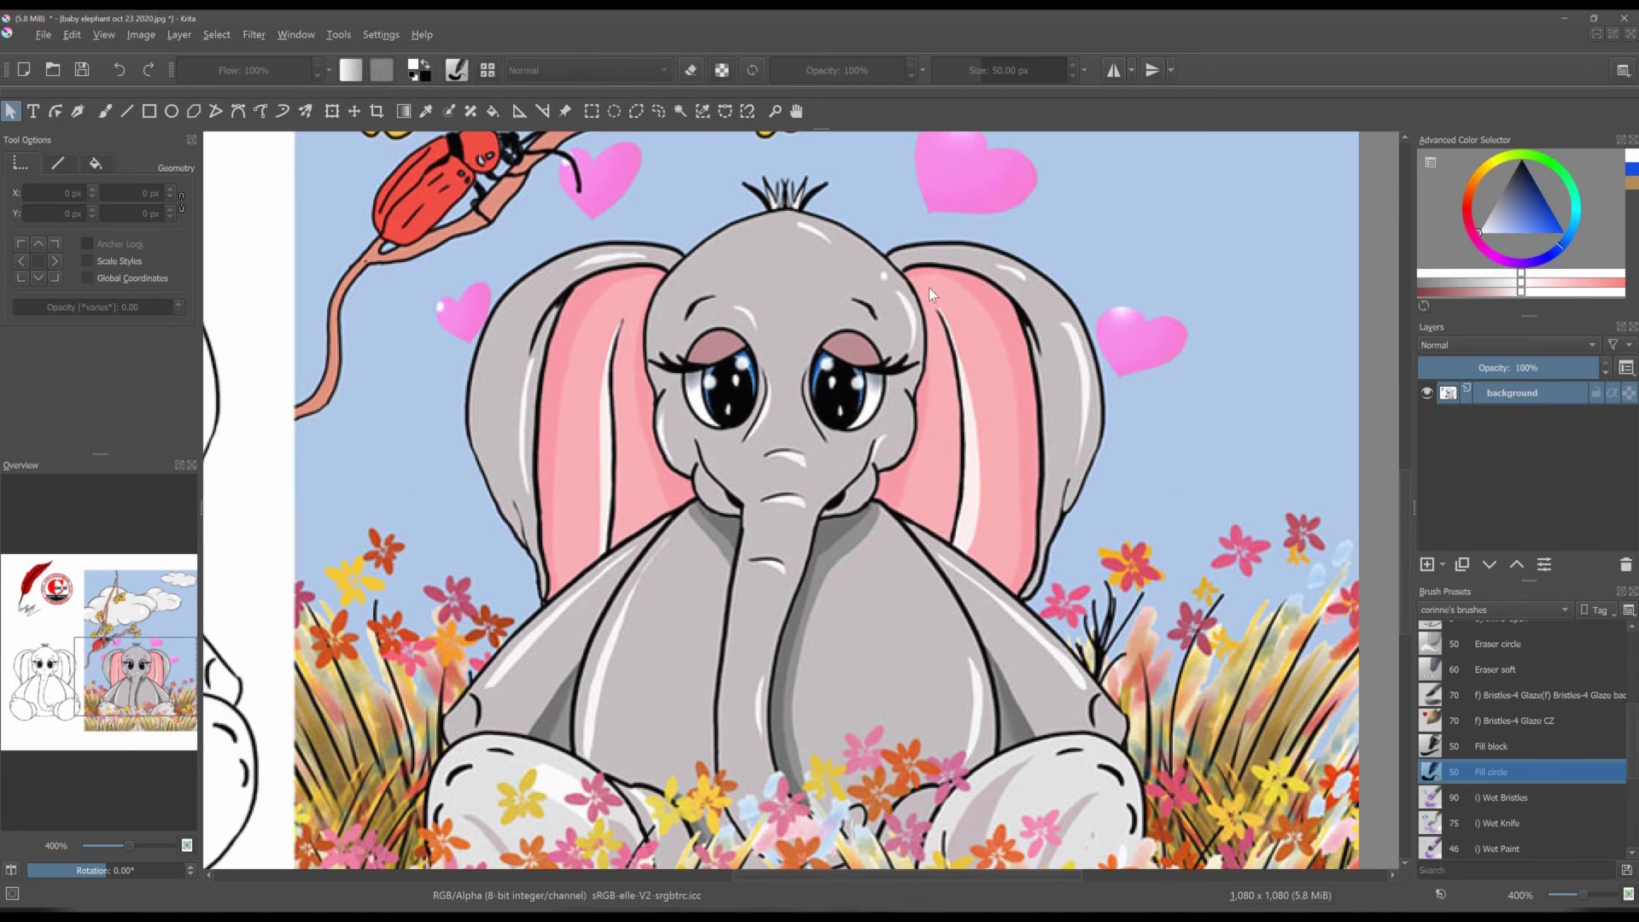
left_click(659, 112)
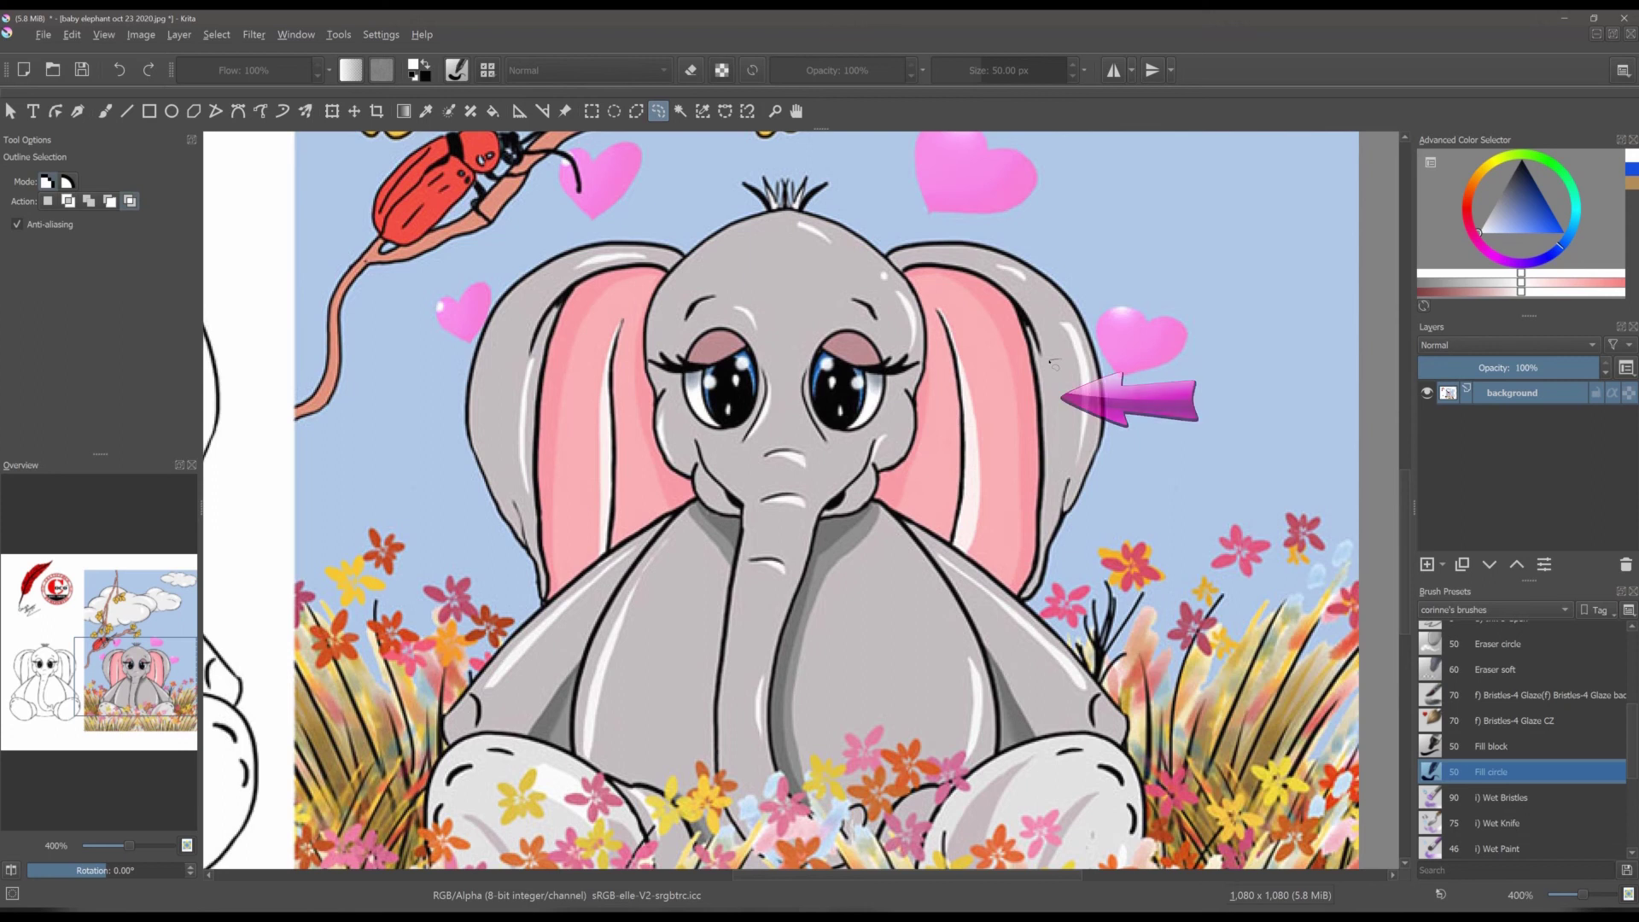
- Trace a thin strip along the right ear's outer edge, fill it white, deselect, then undo
left_click_drag(1059, 431, 1058, 459)
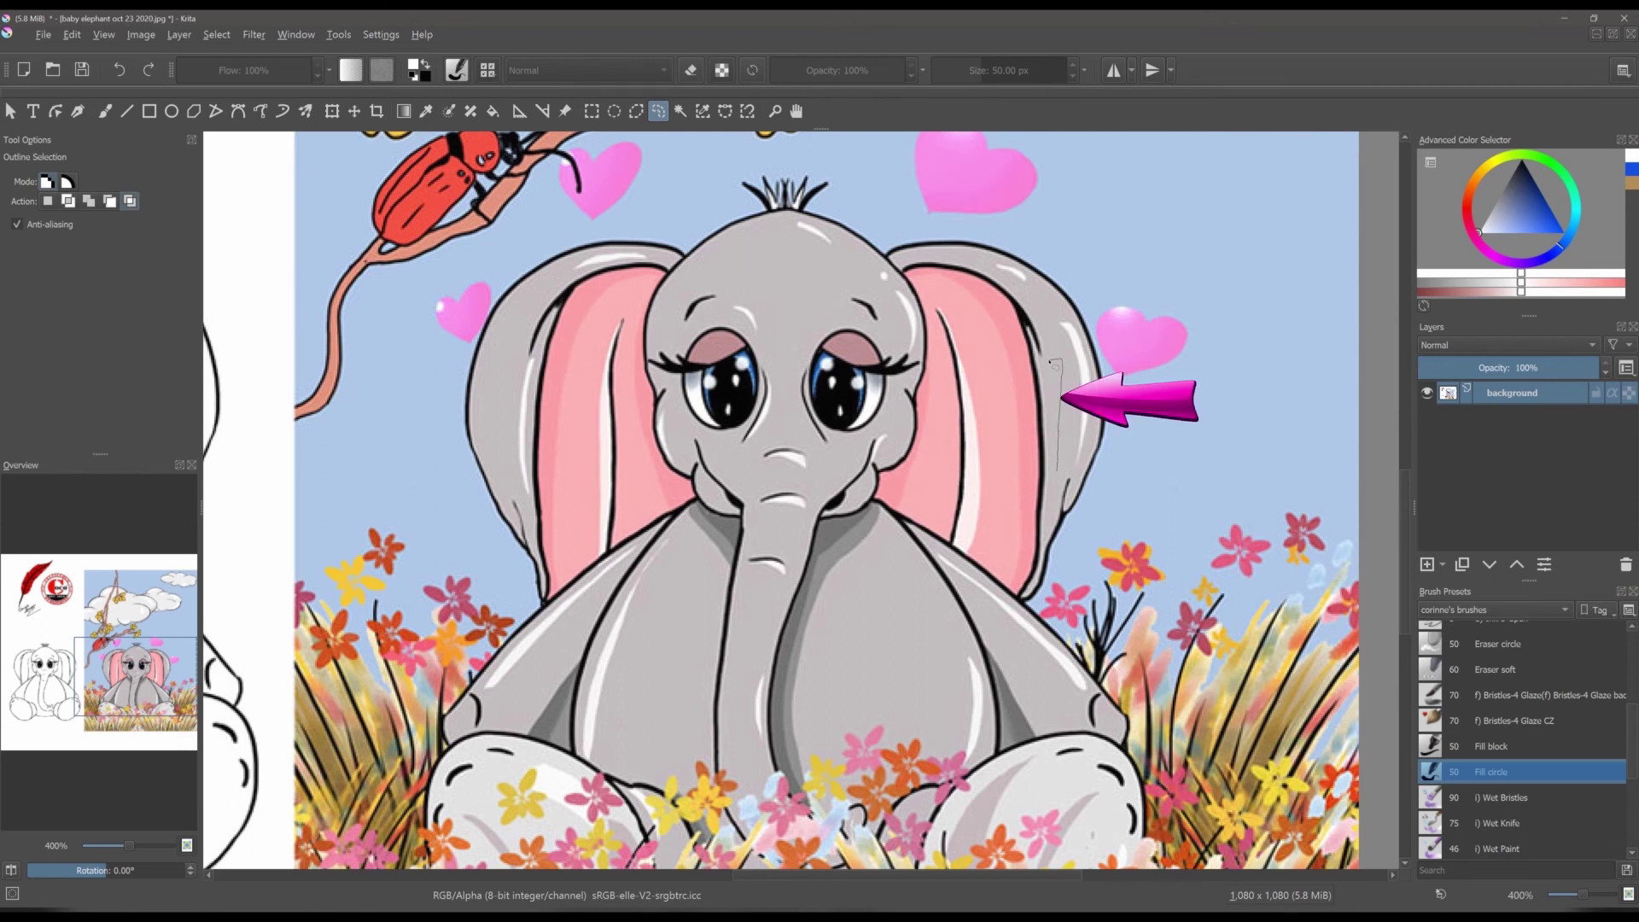
left_click_drag(1052, 362, 1052, 364)
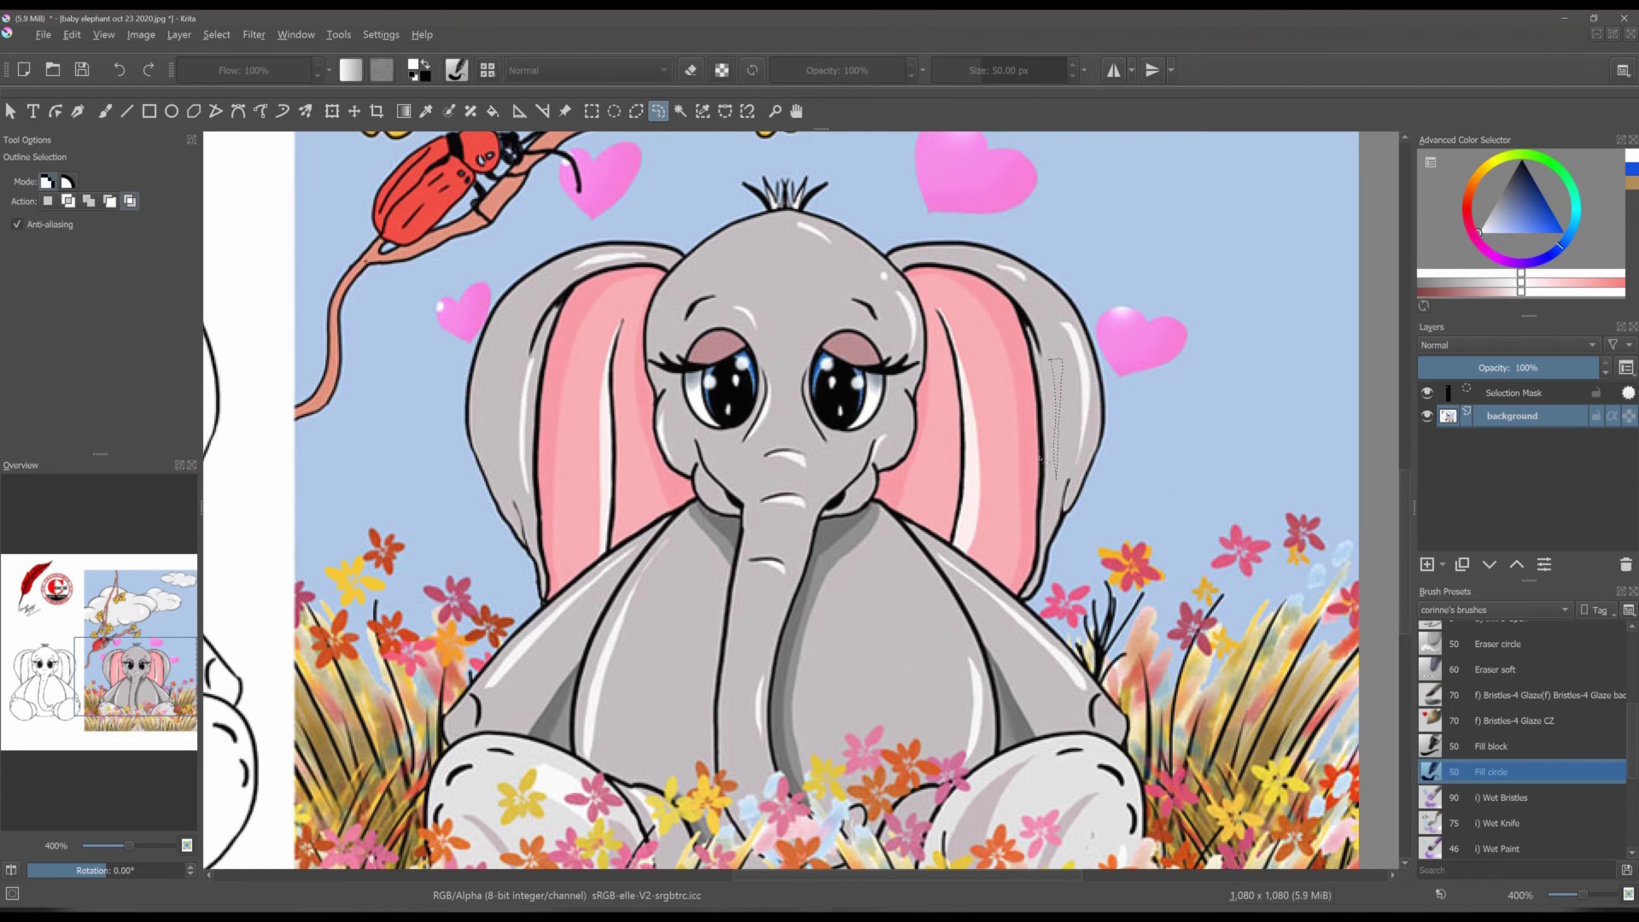
key("shift+BackSpace")
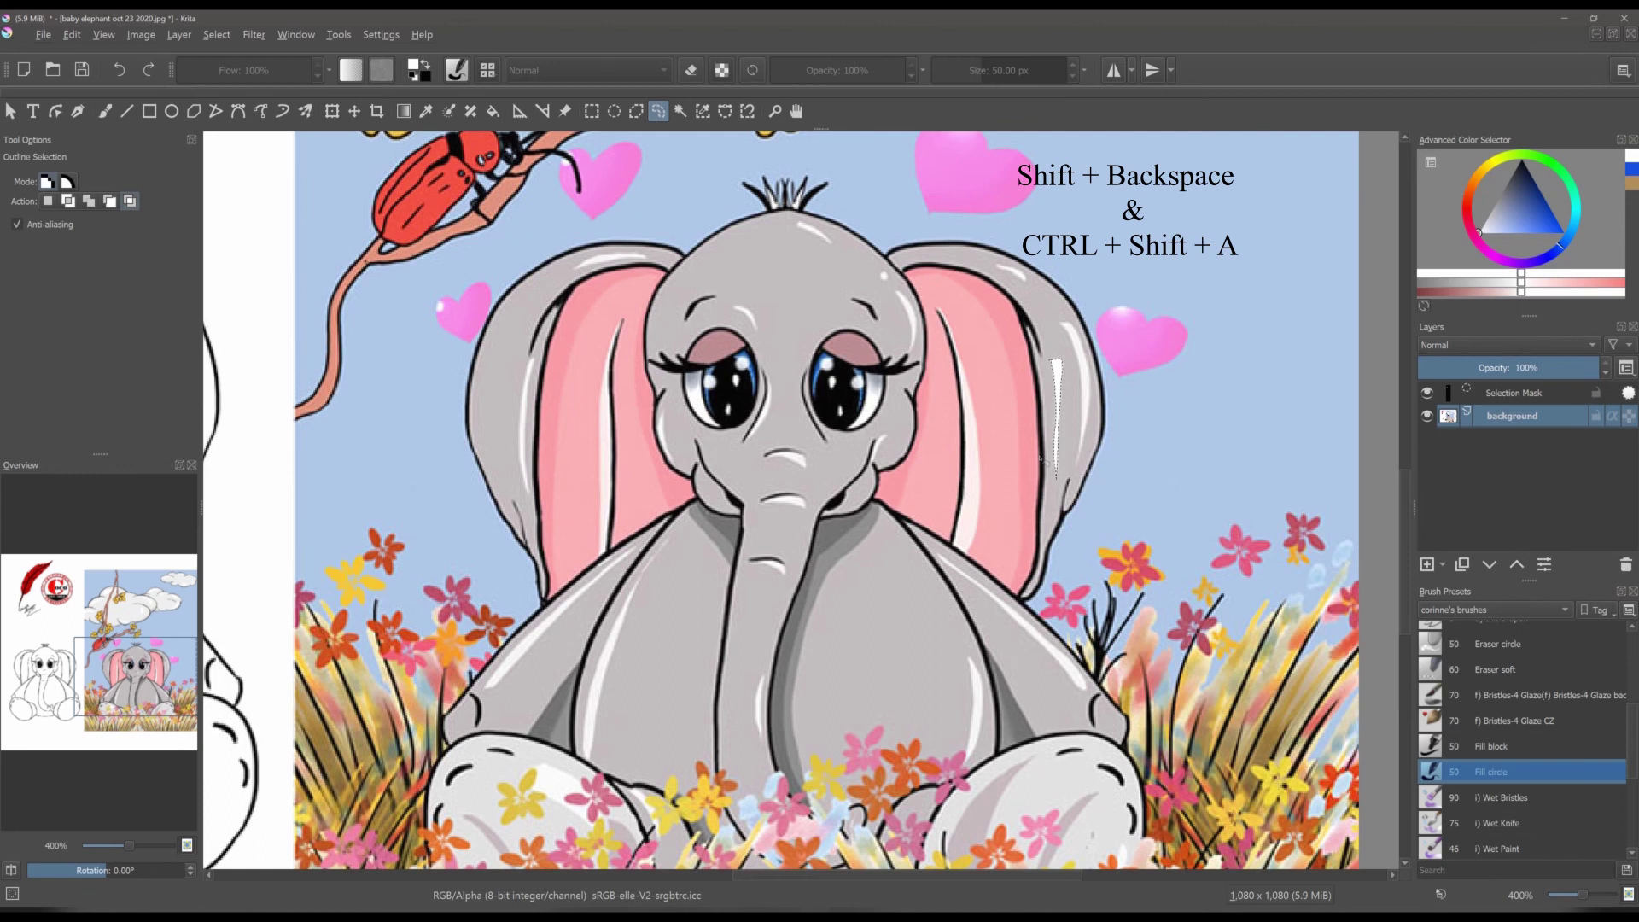
key("ctrl+shift+a")
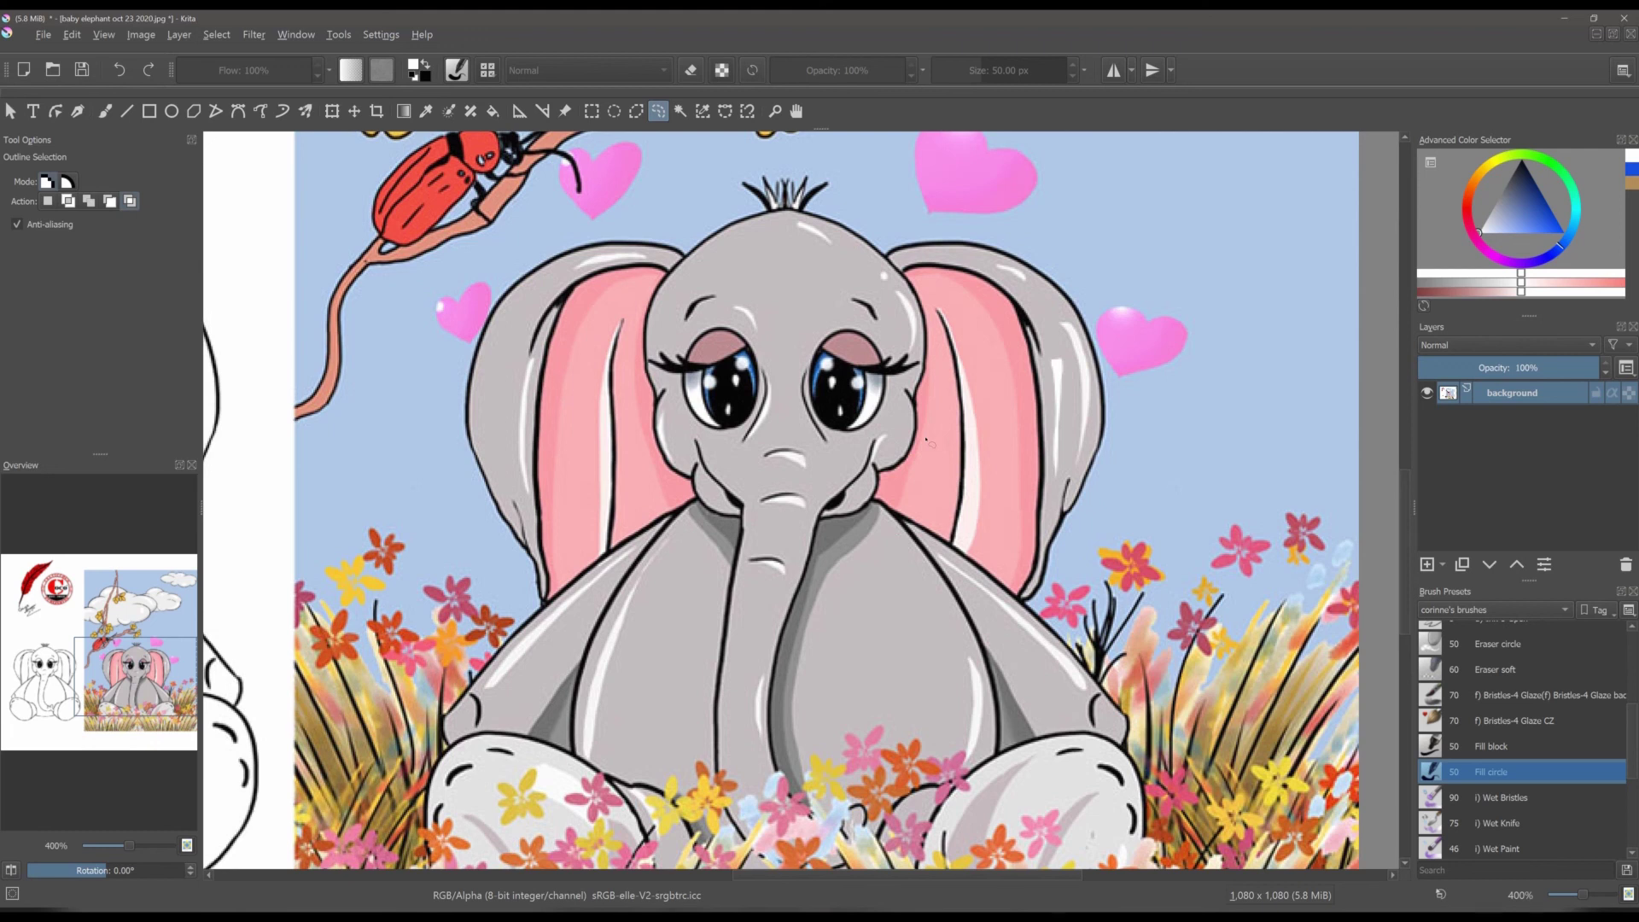
key("ctrl+z")
key("ctrl+z")
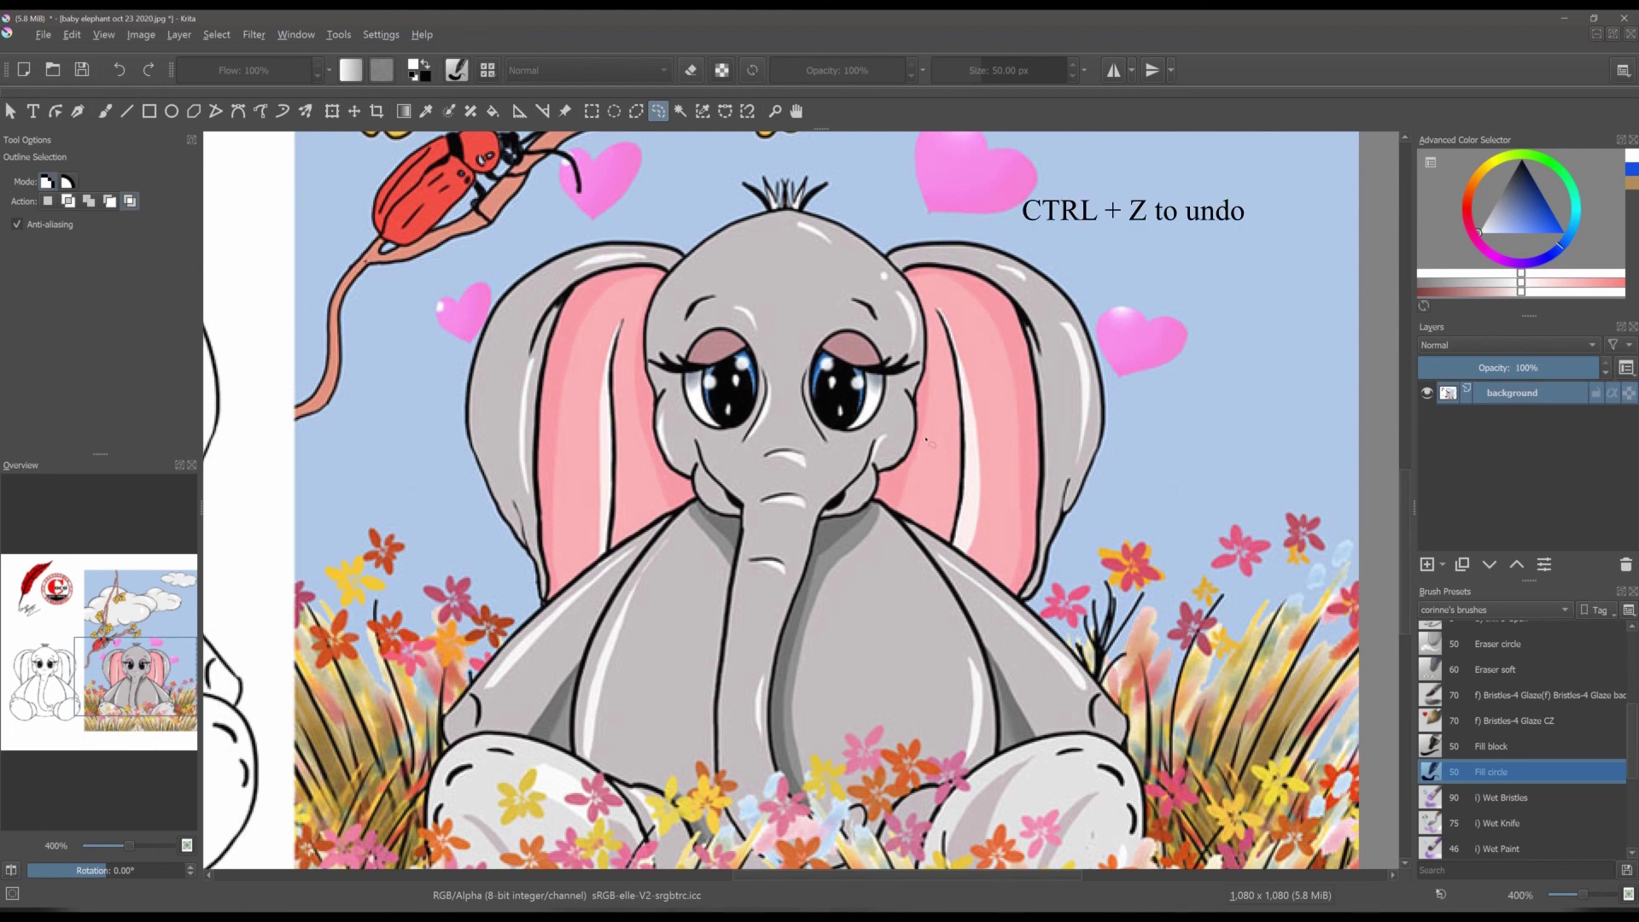